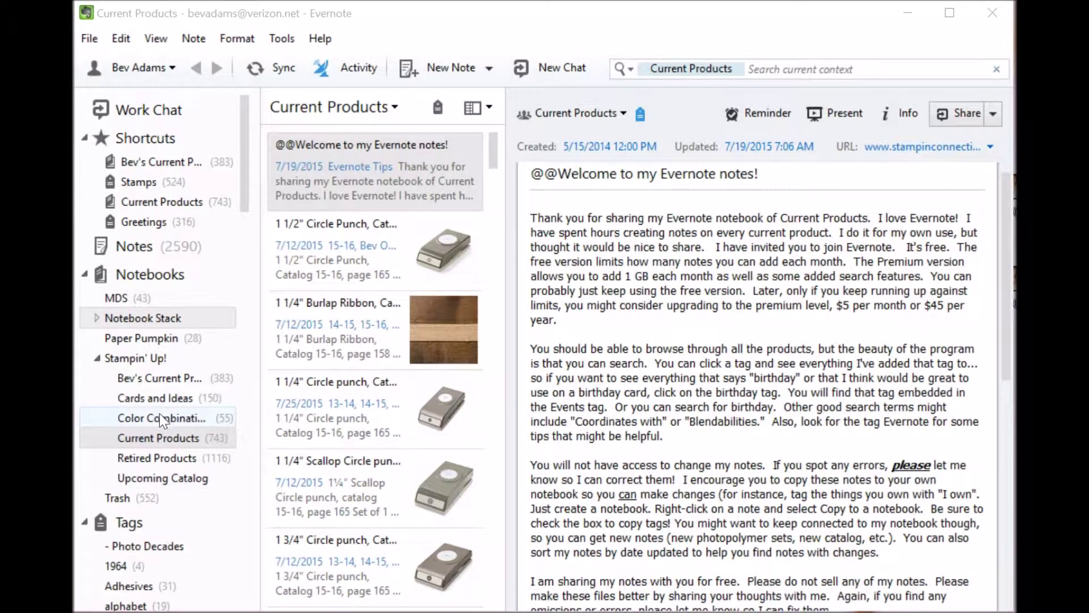
- Browse the H 15-filtered Current Products list and the 1/8" Striped Ribbon note's details
{"action": "scroll", "coordinate": [486, 199], "scroll_direction": "down", "scroll_amount": 10}
{"action": "left_click_drag", "start_coordinate": [483, 193], "coordinate": [498, 386]}
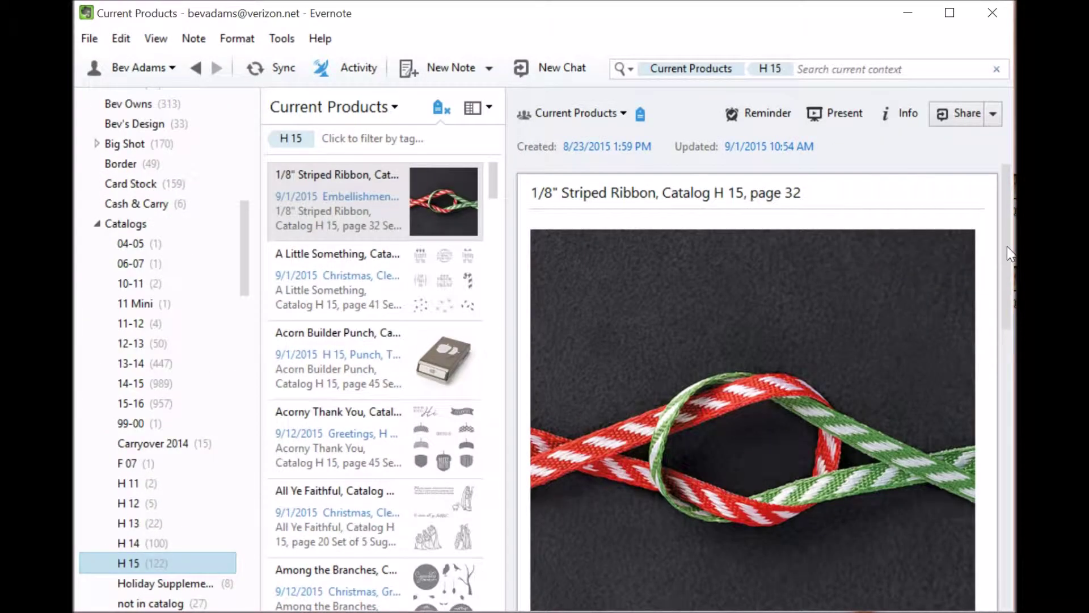
{"action": "scroll", "coordinate": [1008, 249], "scroll_direction": "down", "scroll_amount": 3}
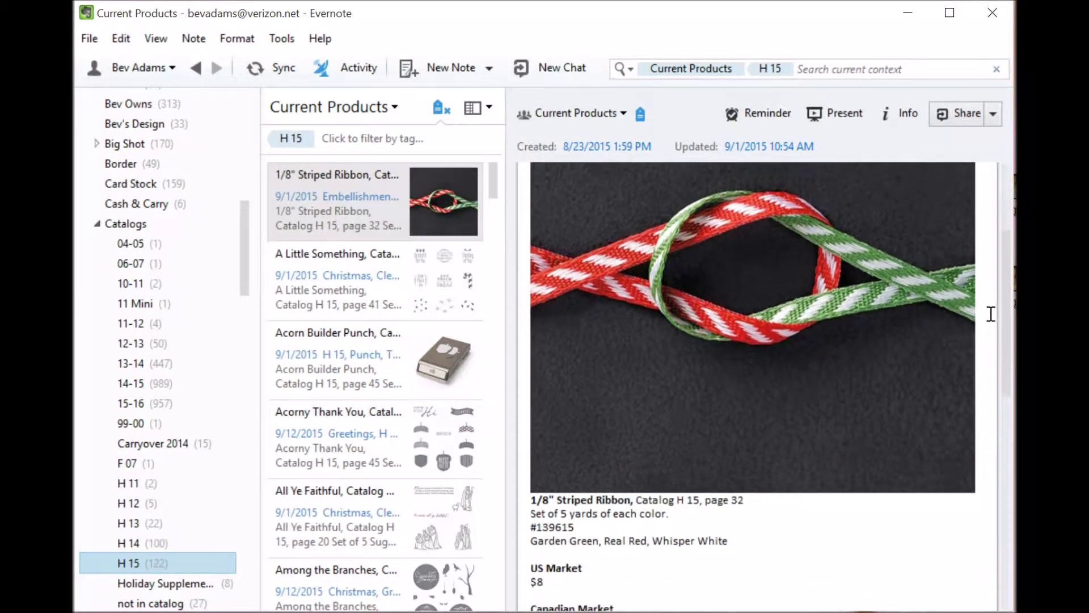
{"action": "scroll", "coordinate": [908, 239], "scroll_direction": "up", "scroll_amount": 5}
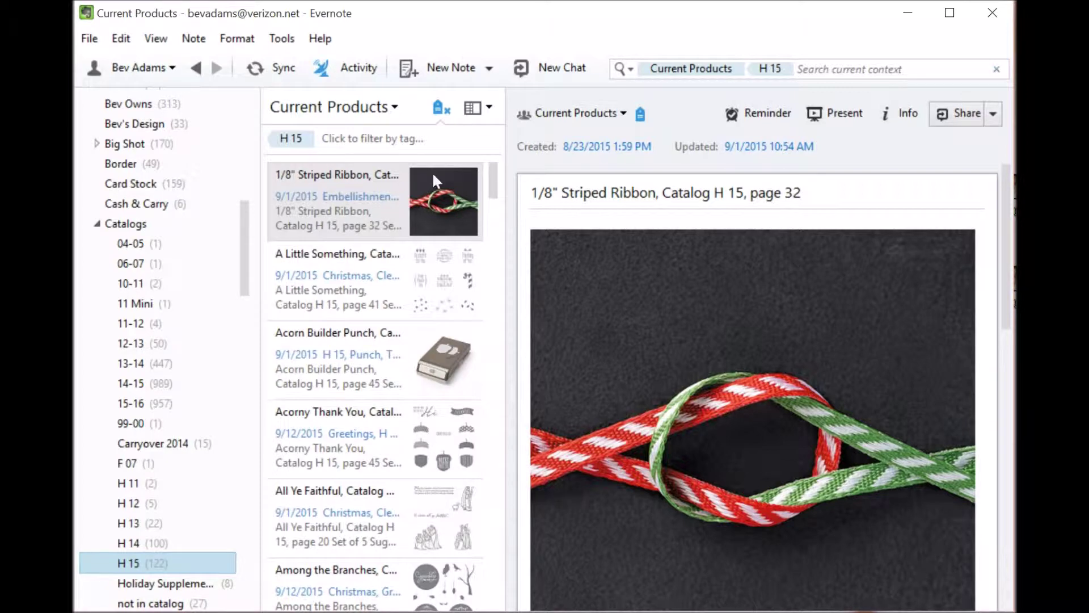
- Create a new notebook named 'Sample for Techy Tips' via File > New Notebook
{"action": "left_click_drag", "start_coordinate": [243, 240], "coordinate": [243, 239]}
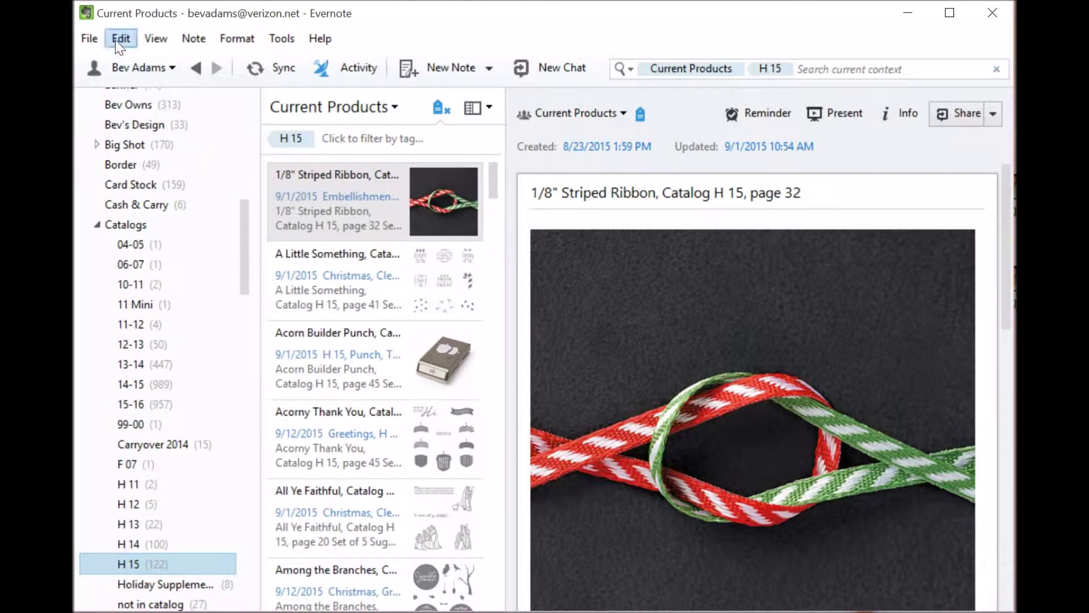
{"action": "left_click", "coordinate": [86, 42]}
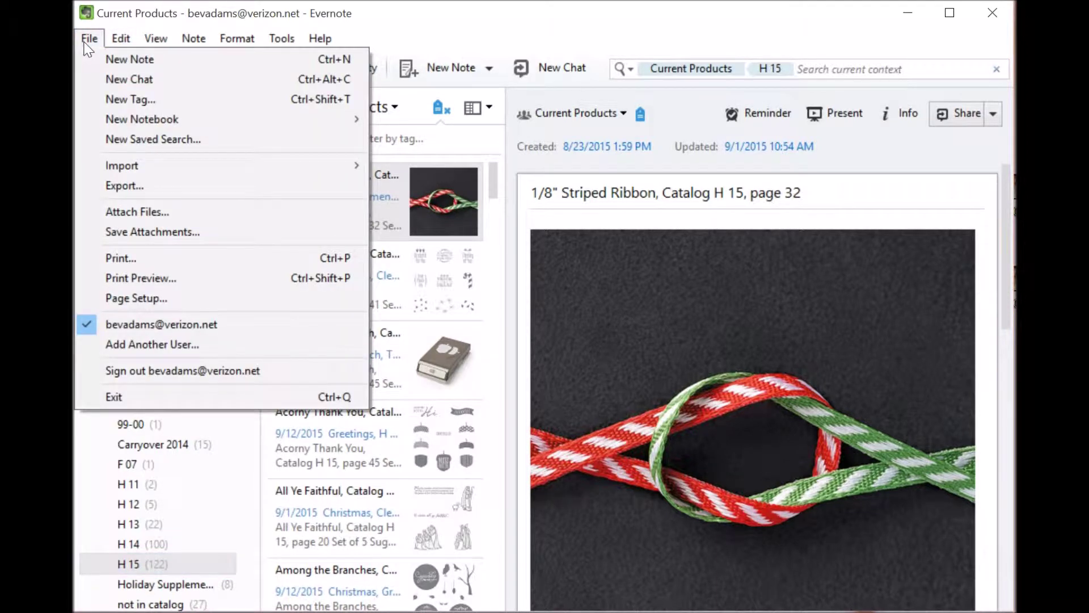
{"action": "mouse_move", "coordinate": [142, 126]}
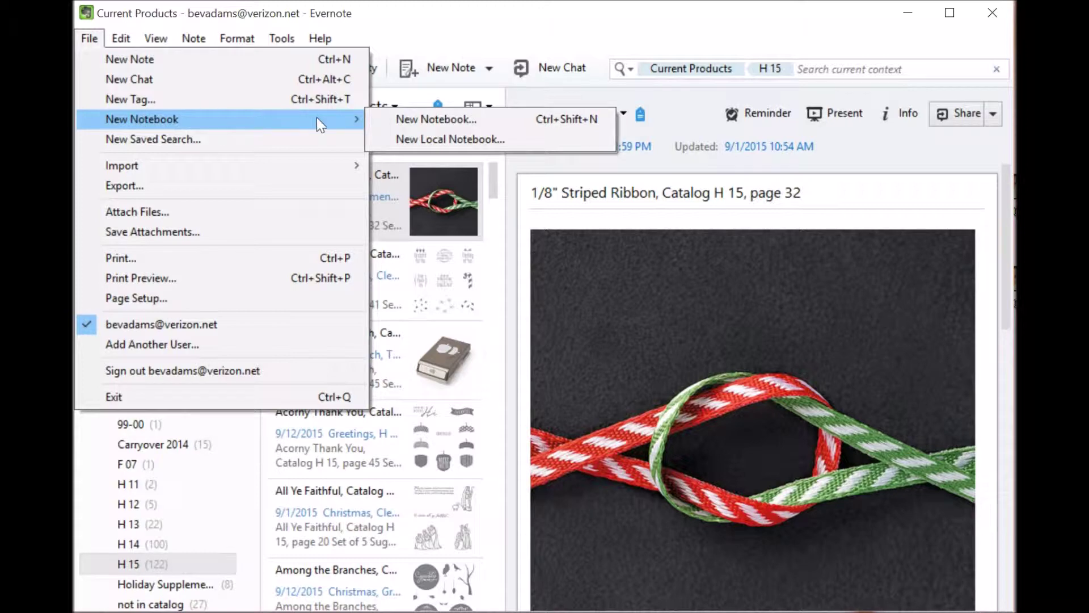
{"action": "left_click", "coordinate": [426, 120]}
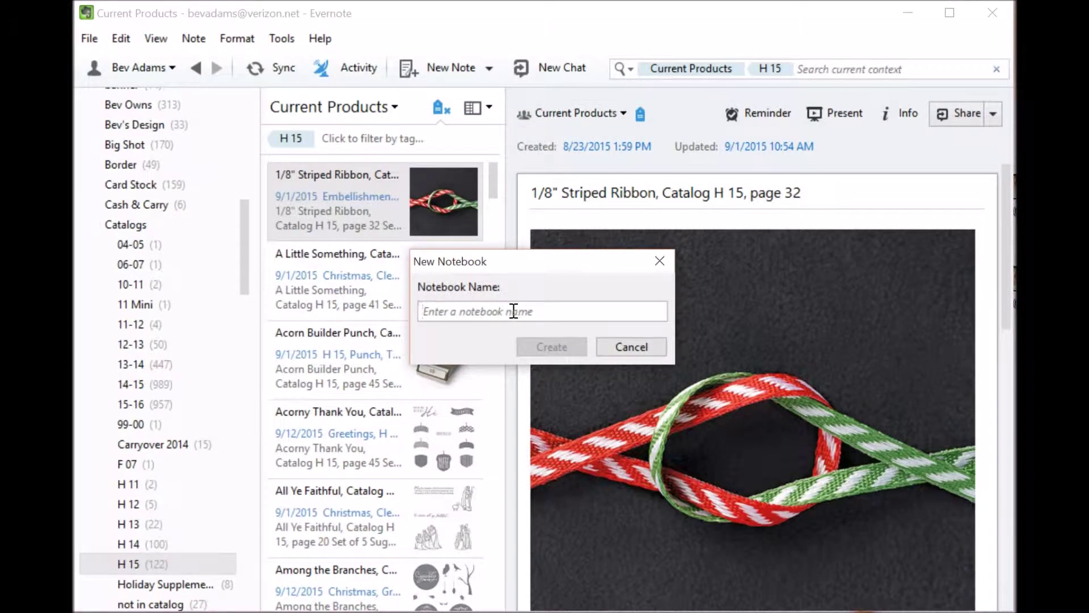
{"action": "type", "text": "Sa"}
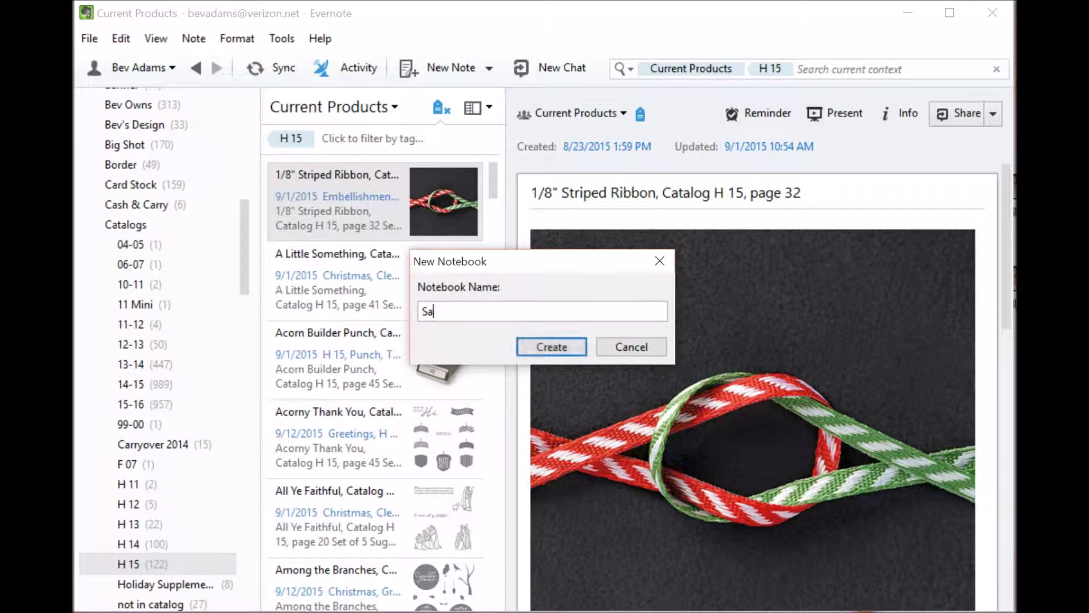
{"action": "type", "text": "mple for Techy Tips"}
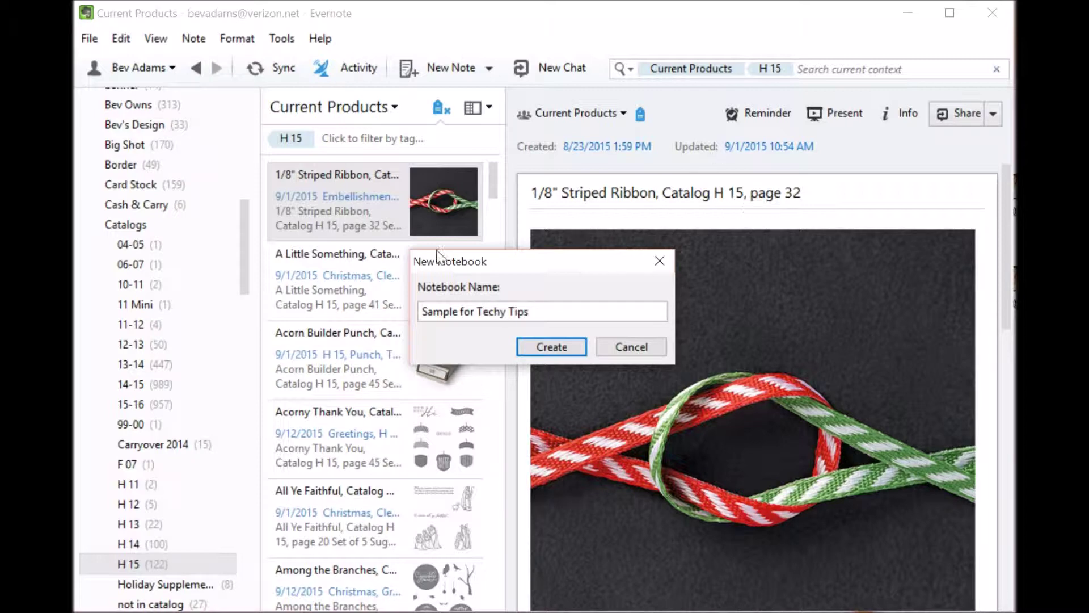
{"action": "left_click", "coordinate": [583, 344]}
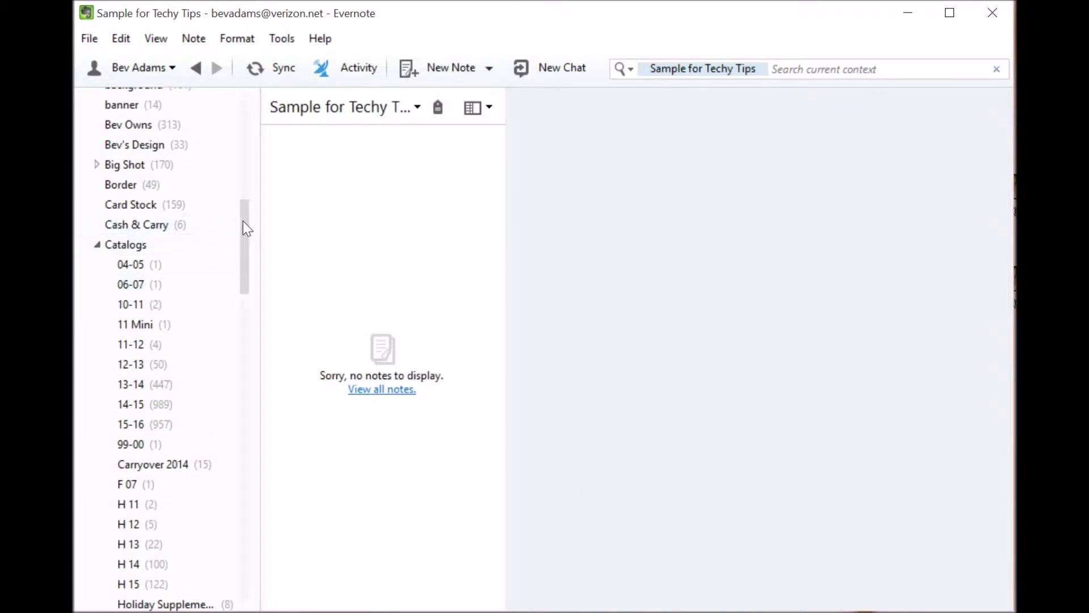
{"action": "left_click_drag", "start_coordinate": [243, 220], "coordinate": [259, 157]}
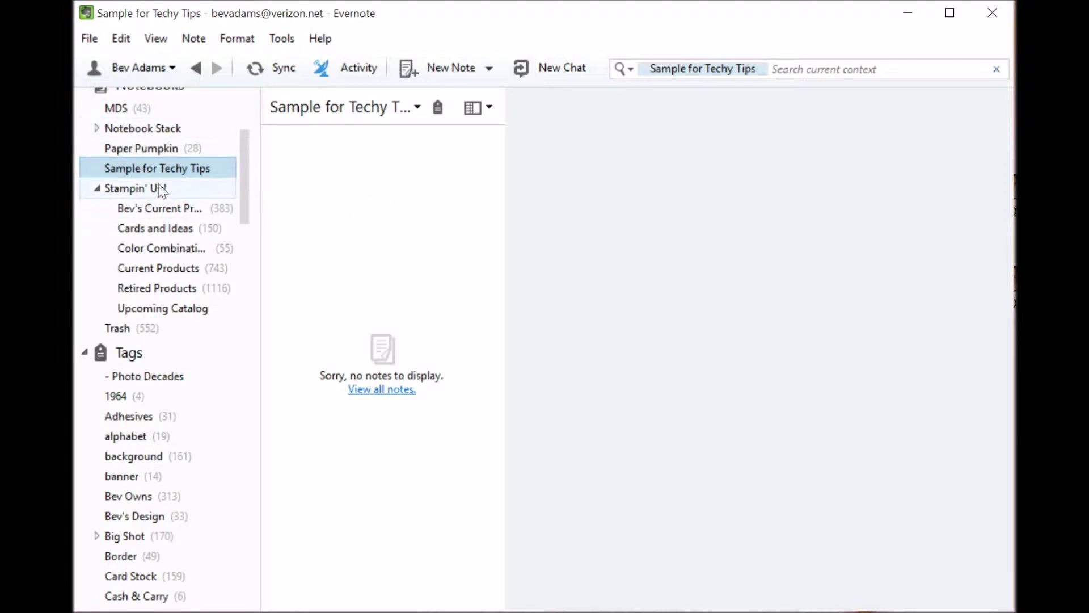
- Copy the 1 1/4" Circle punch, Catalog 15-16 note from Current Products into Sample for Techy Tips
{"action": "left_click", "coordinate": [151, 268]}
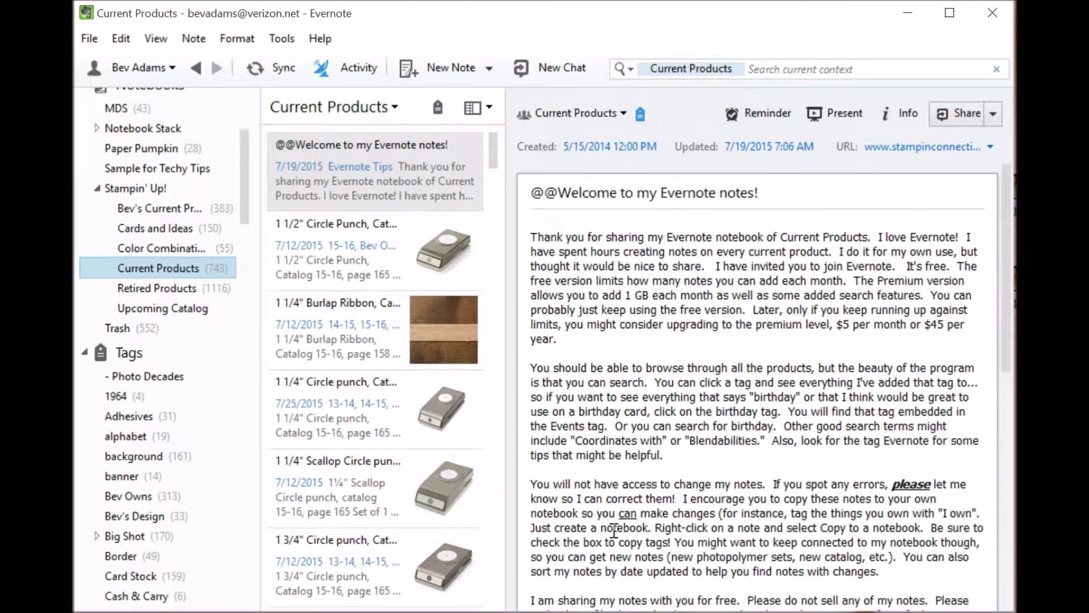
{"action": "left_click", "coordinate": [433, 430]}
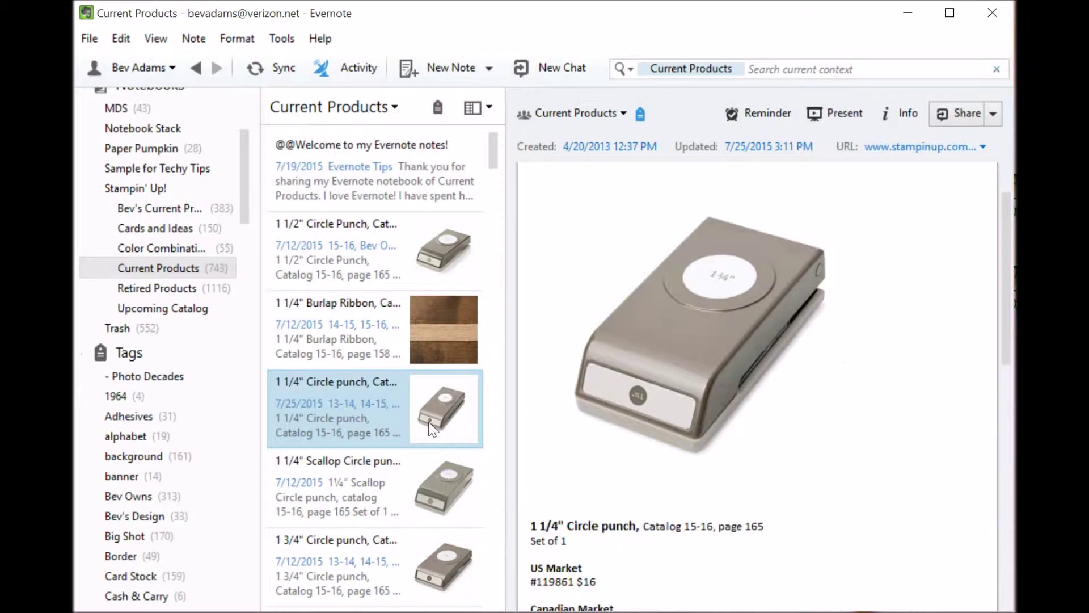
{"action": "right_click", "coordinate": [376, 390]}
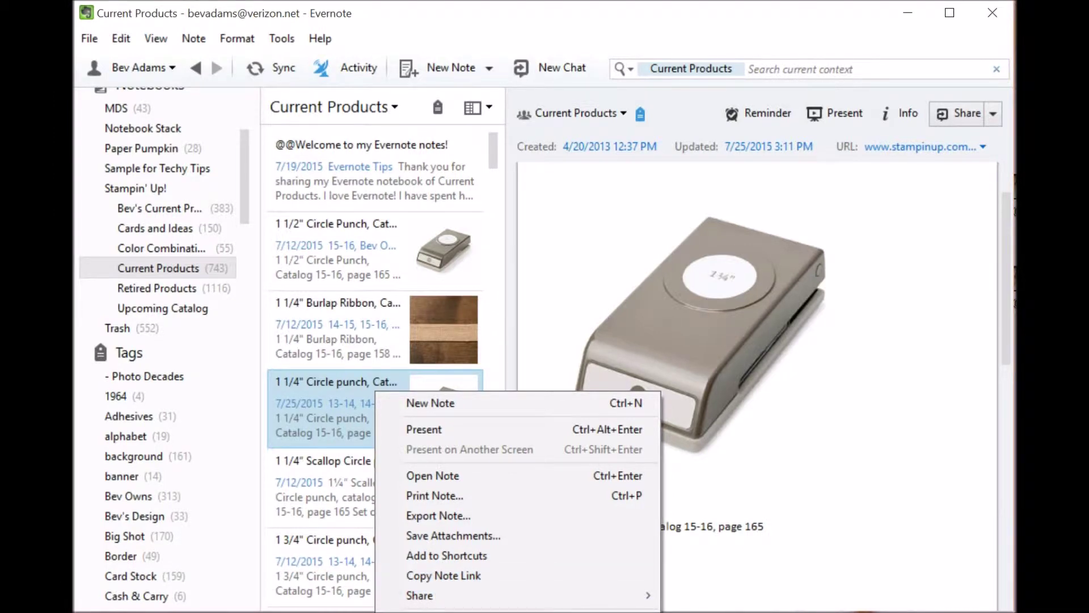
{"action": "left_click", "coordinate": [448, 612]}
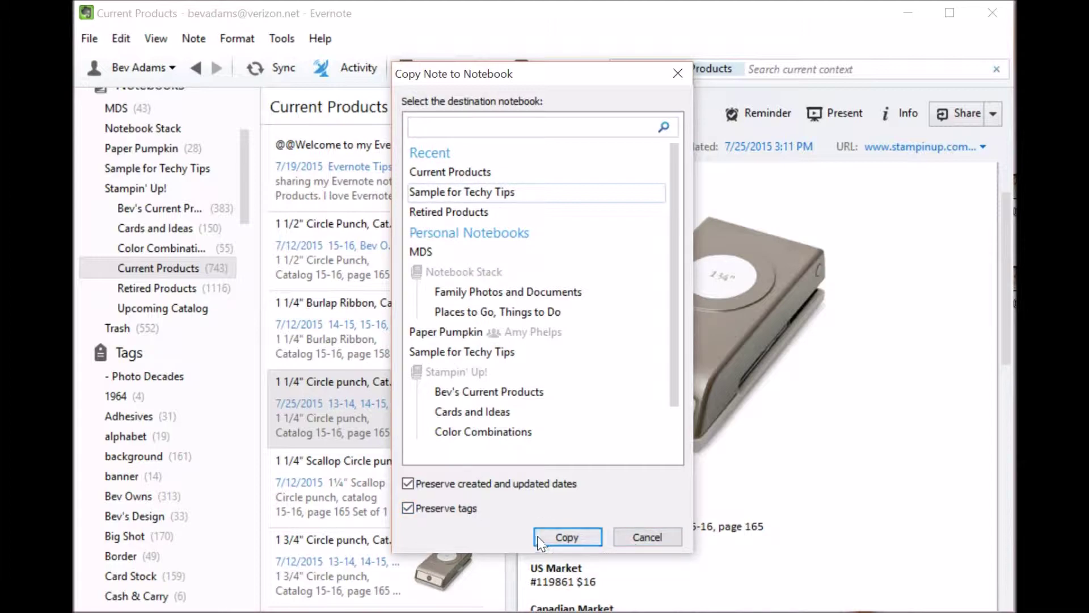
{"action": "left_click", "coordinate": [567, 536]}
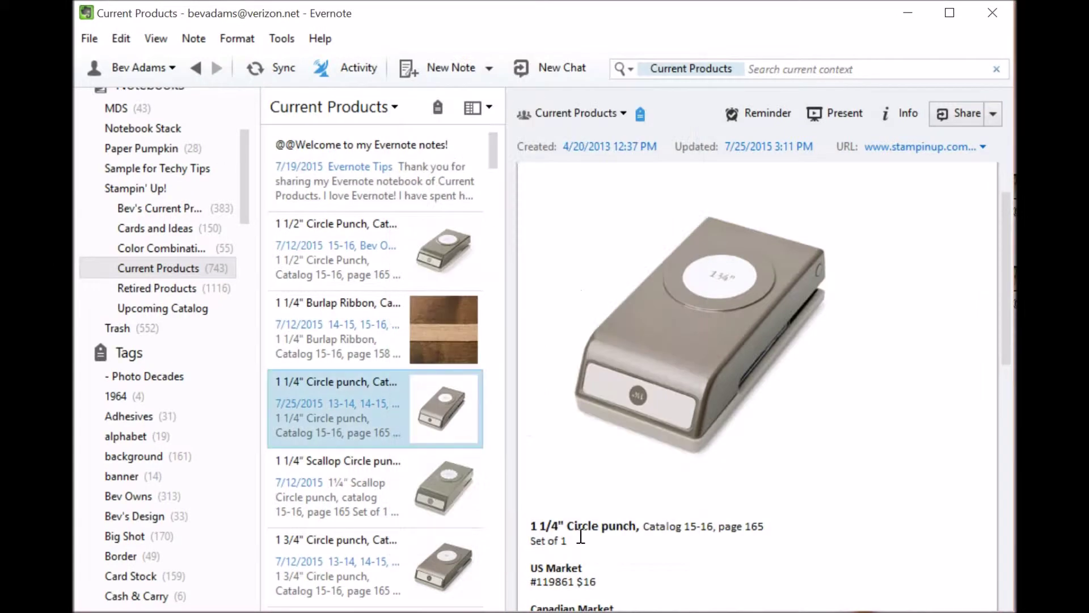
{"action": "left_click", "coordinate": [144, 172]}
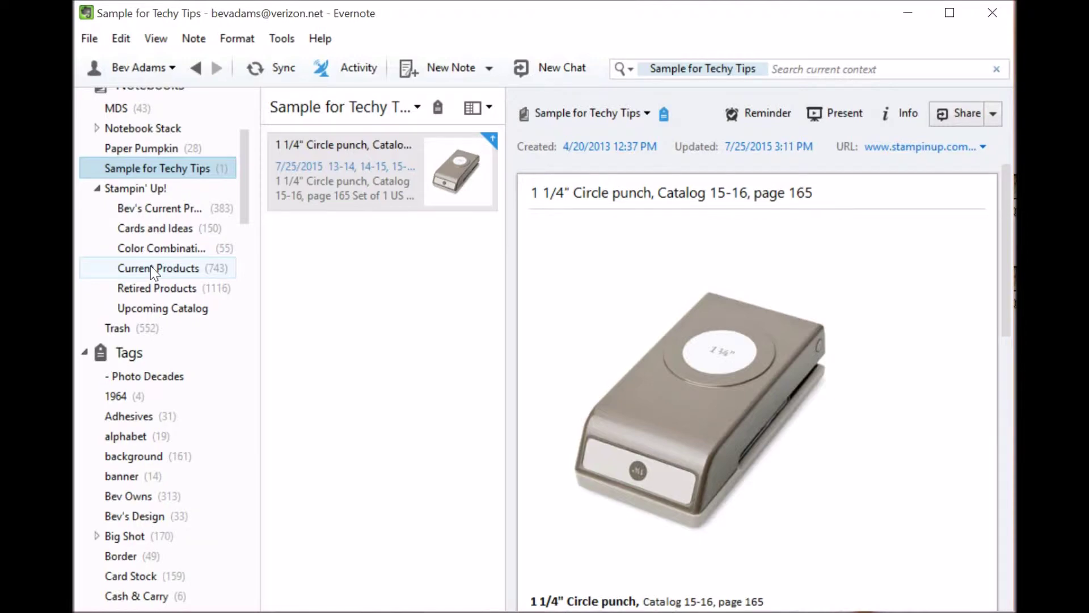
- In Current Products, select ten notes, from All God's Grace through Hearts & Stars Decorative Masks
{"action": "left_click", "coordinate": [151, 265]}
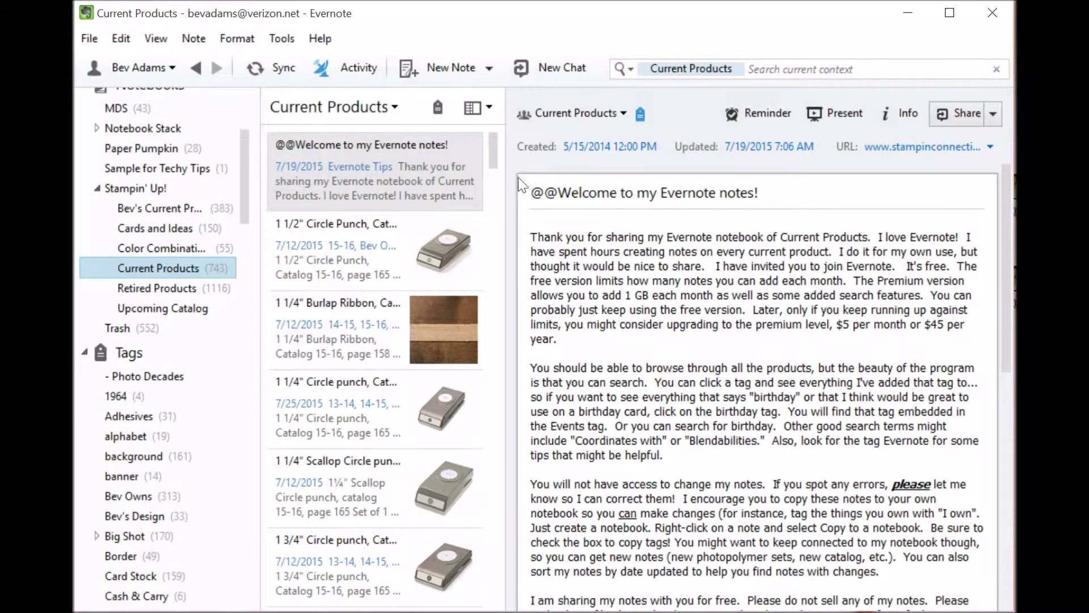
{"action": "scroll", "coordinate": [497, 140], "scroll_direction": "down", "scroll_amount": 10}
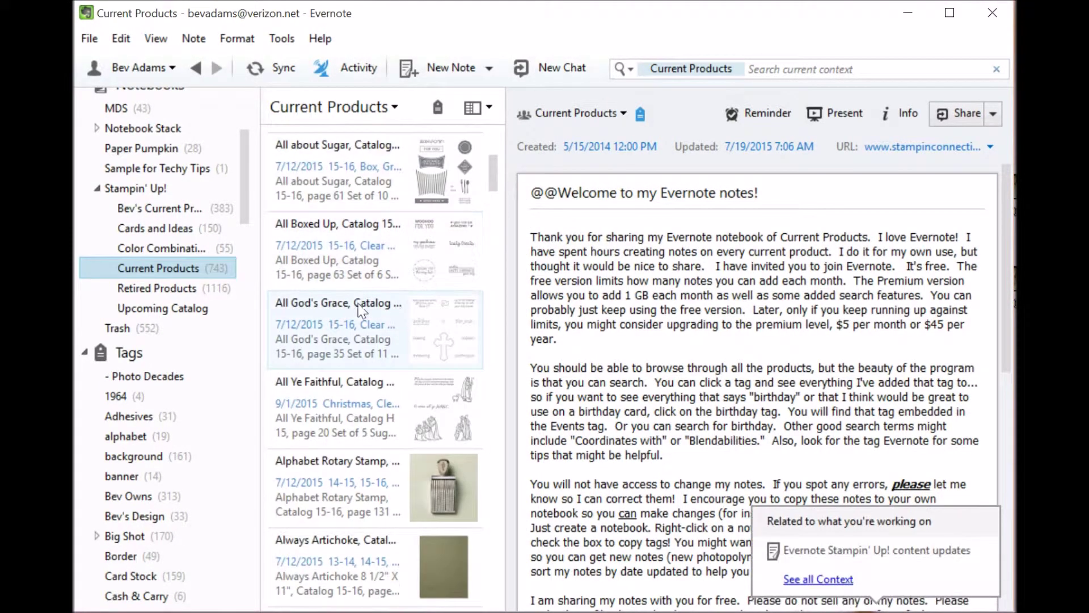
{"action": "left_click", "coordinate": [331, 324], "text": "ctrl"}
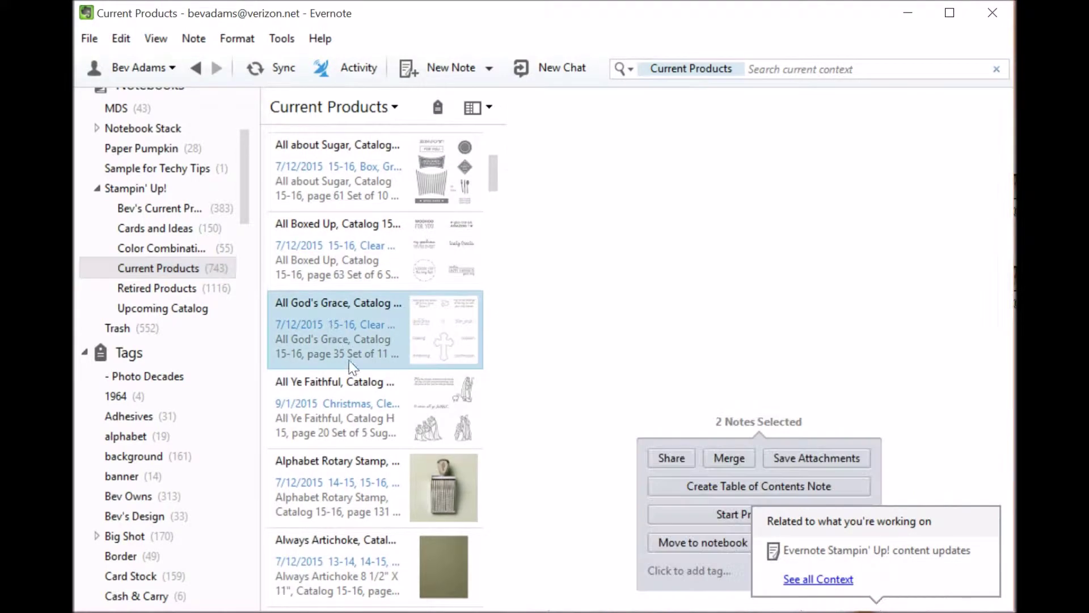
{"action": "left_click", "coordinate": [316, 512], "text": "ctrl"}
{"action": "left_click", "coordinate": [305, 152], "text": "ctrl"}
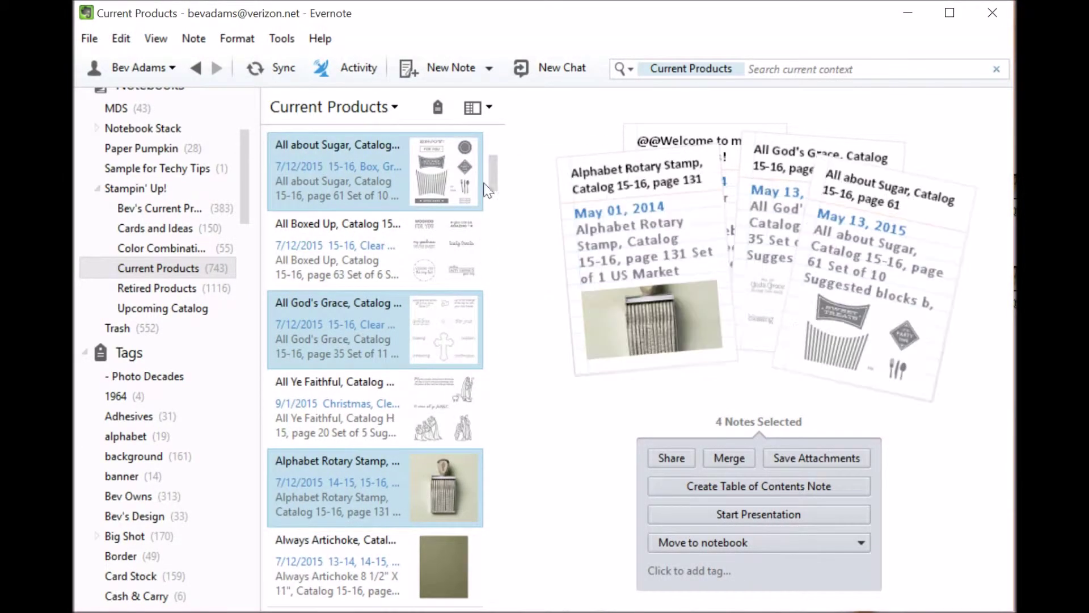
{"action": "left_click_drag", "start_coordinate": [494, 177], "coordinate": [497, 237]}
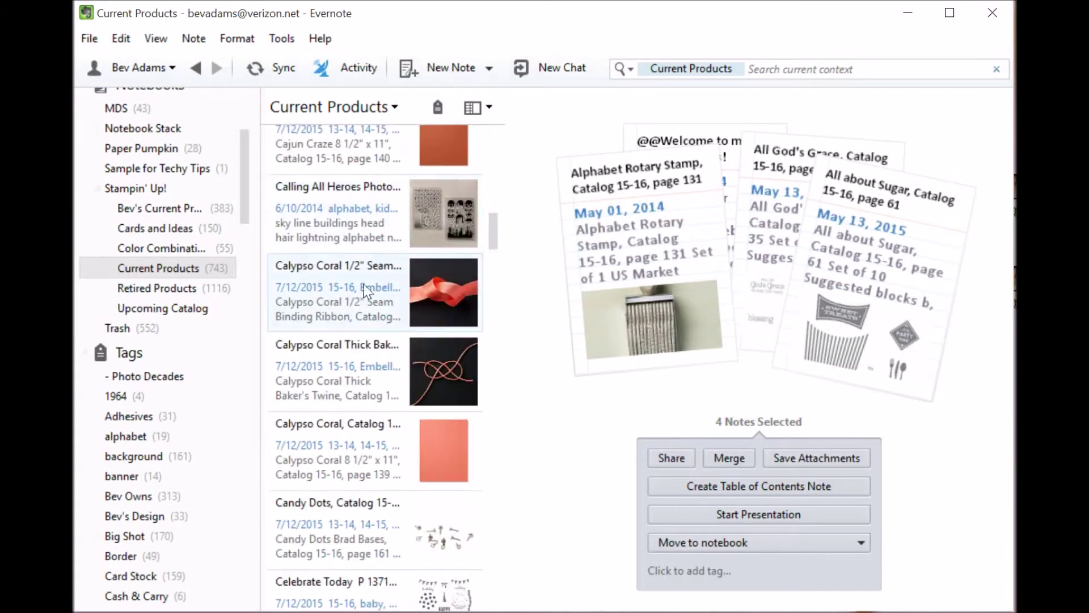
{"action": "left_click", "coordinate": [318, 304], "text": "ctrl"}
{"action": "left_click", "coordinate": [318, 458], "text": "ctrl"}
{"action": "left_click", "coordinate": [363, 604], "text": "ctrl"}
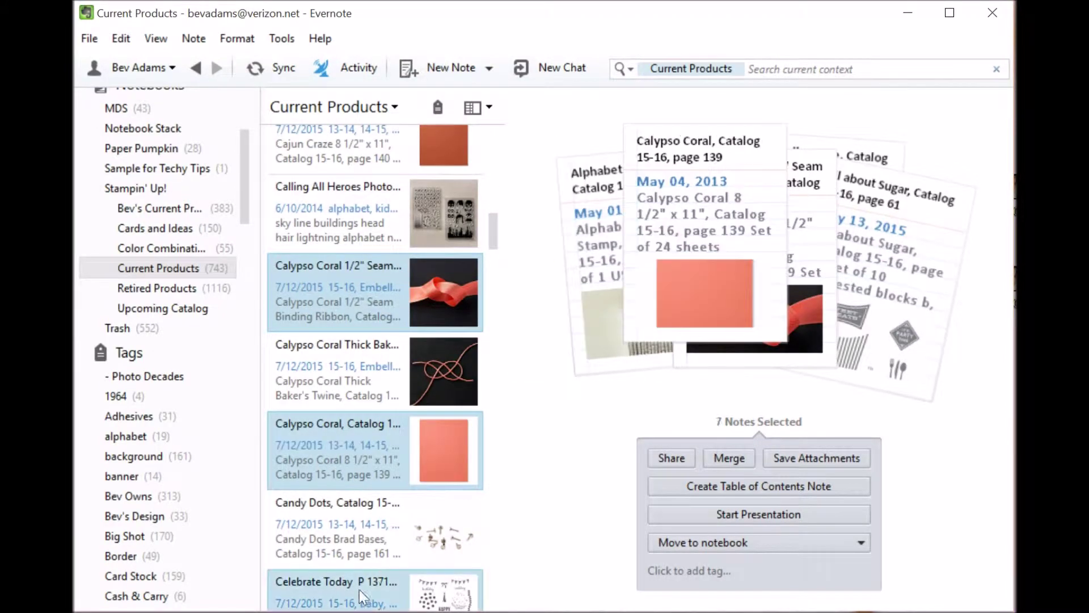
{"action": "left_click_drag", "start_coordinate": [495, 236], "coordinate": [495, 355]}
{"action": "left_click", "coordinate": [353, 350], "text": "ctrl"}
{"action": "left_click", "coordinate": [313, 497], "text": "ctrl"}
{"action": "left_click", "coordinate": [315, 568], "text": "ctrl"}
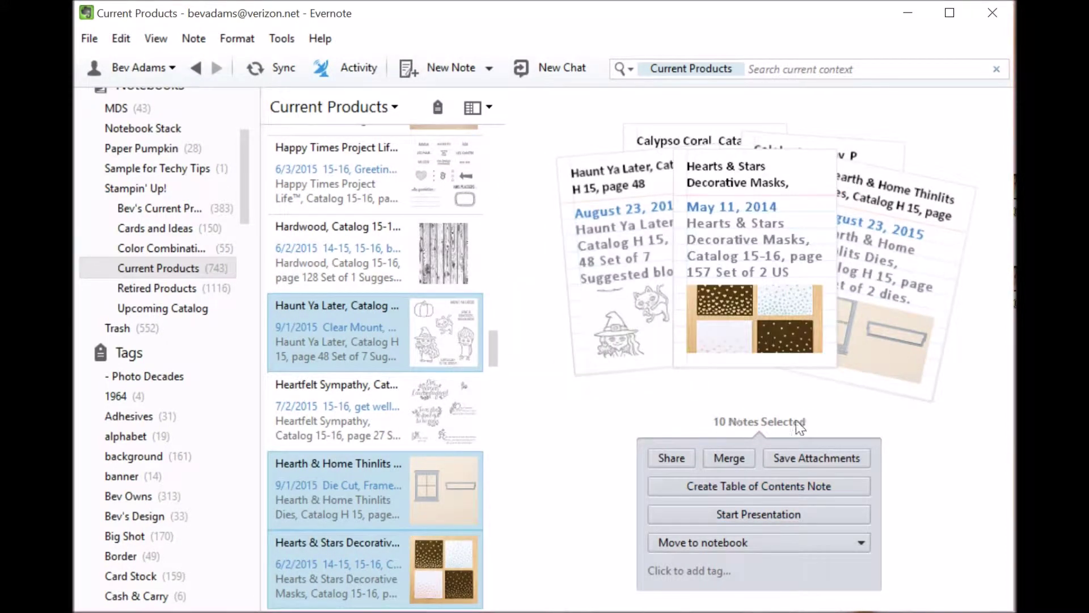
- Copy the ten selected notes into Sample for Techy Tips and review them there
{"action": "right_click", "coordinate": [370, 327]}
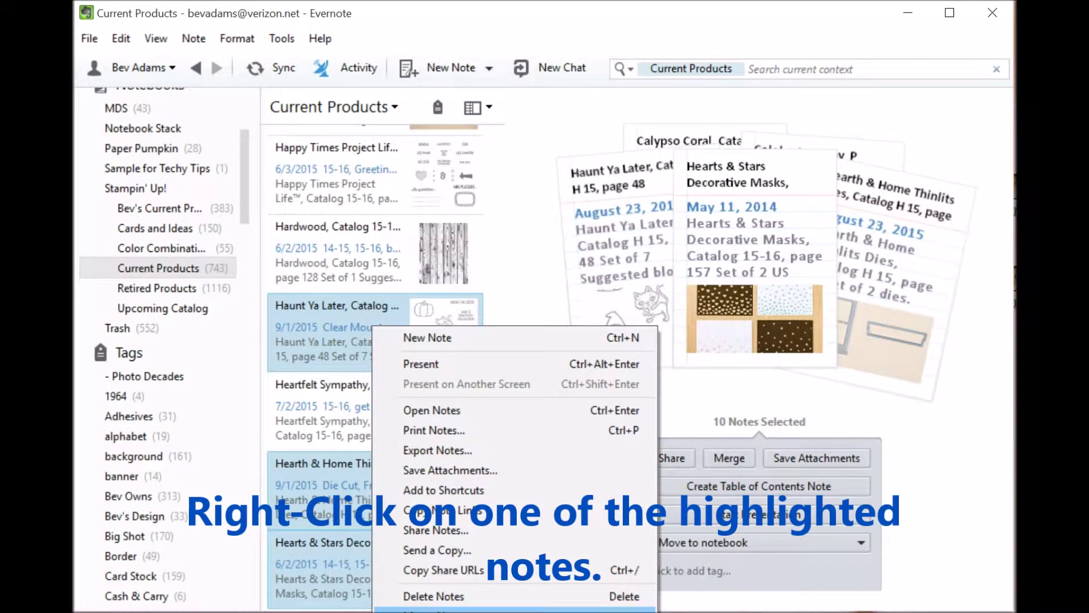
{"action": "left_click", "coordinate": [437, 611]}
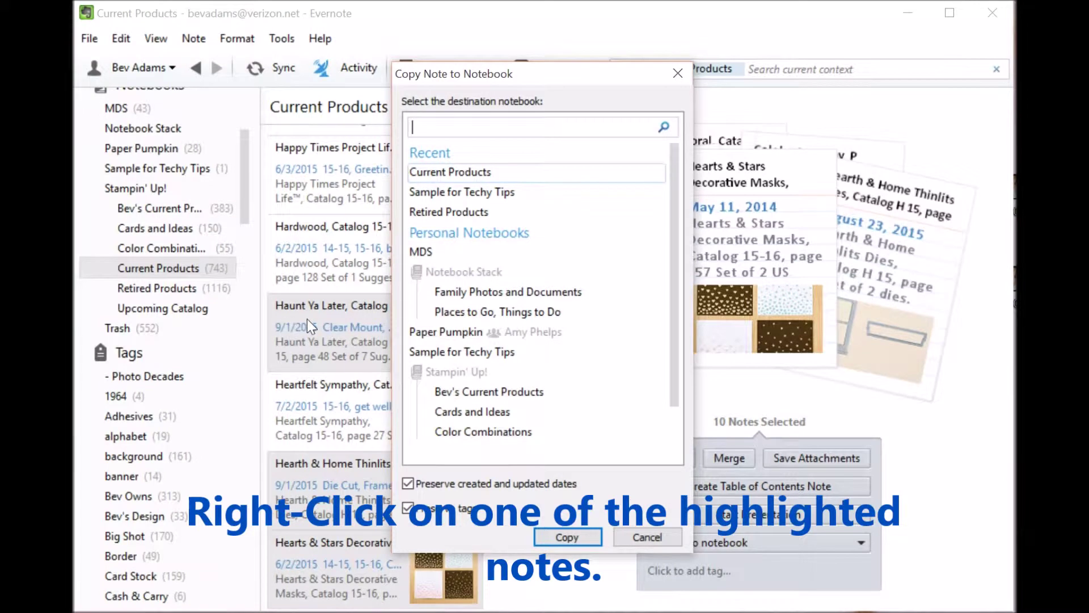
{"action": "left_click", "coordinate": [462, 193]}
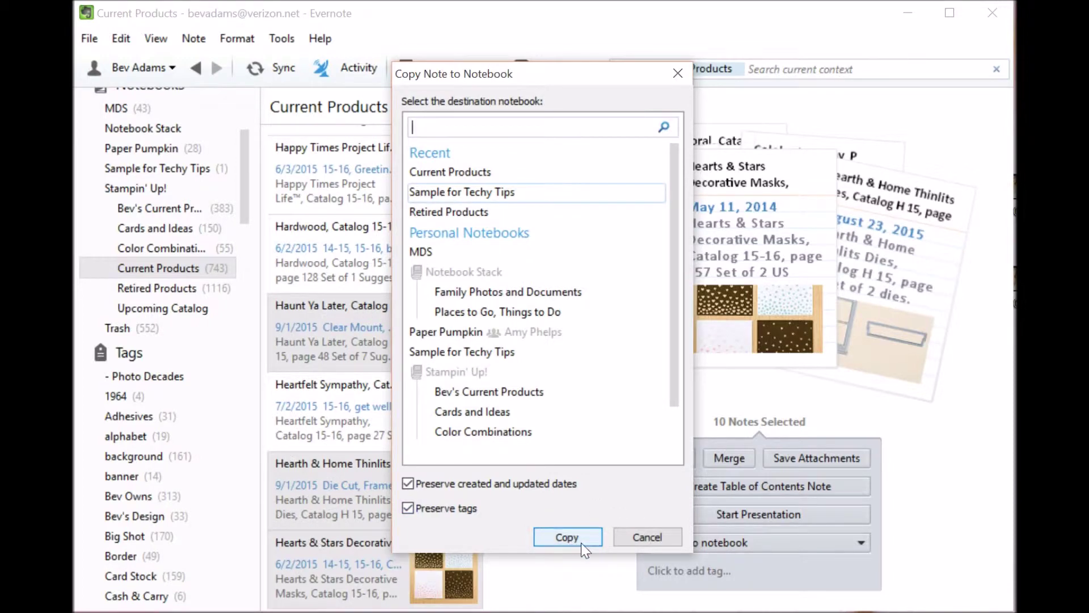
{"action": "left_click", "coordinate": [568, 537]}
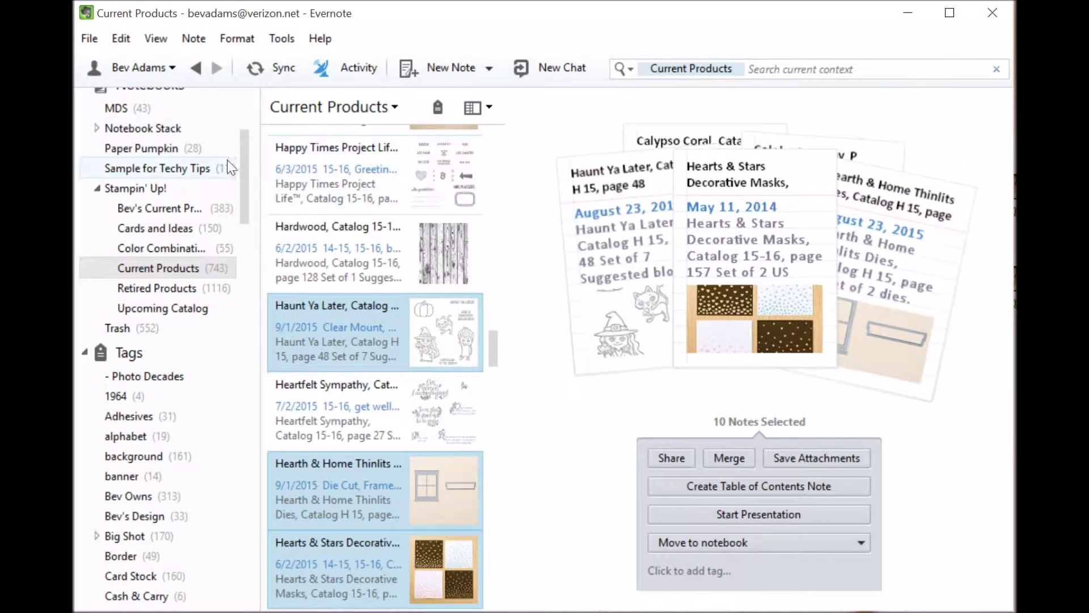
{"action": "left_click", "coordinate": [161, 171]}
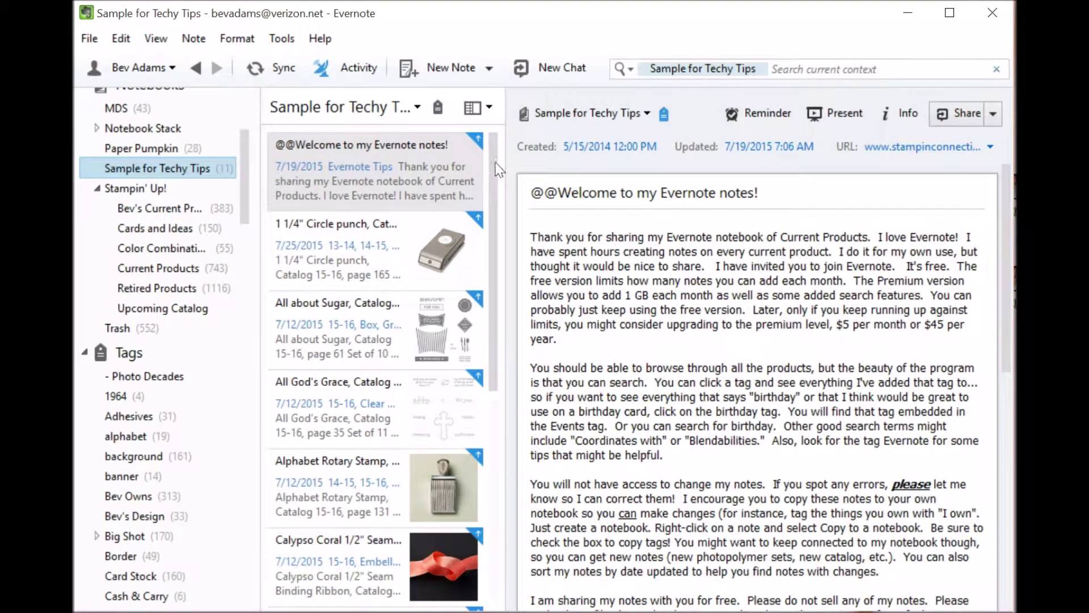
{"action": "left_click_drag", "start_coordinate": [493, 173], "coordinate": [486, 374]}
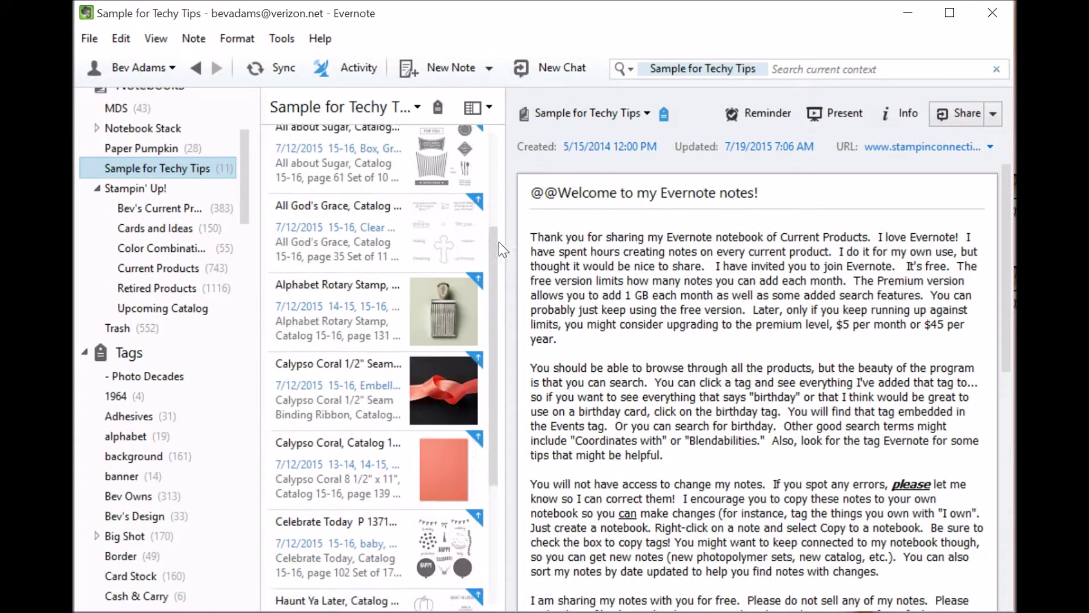
{"action": "scroll", "coordinate": [499, 242], "scroll_direction": "up", "scroll_amount": 1}
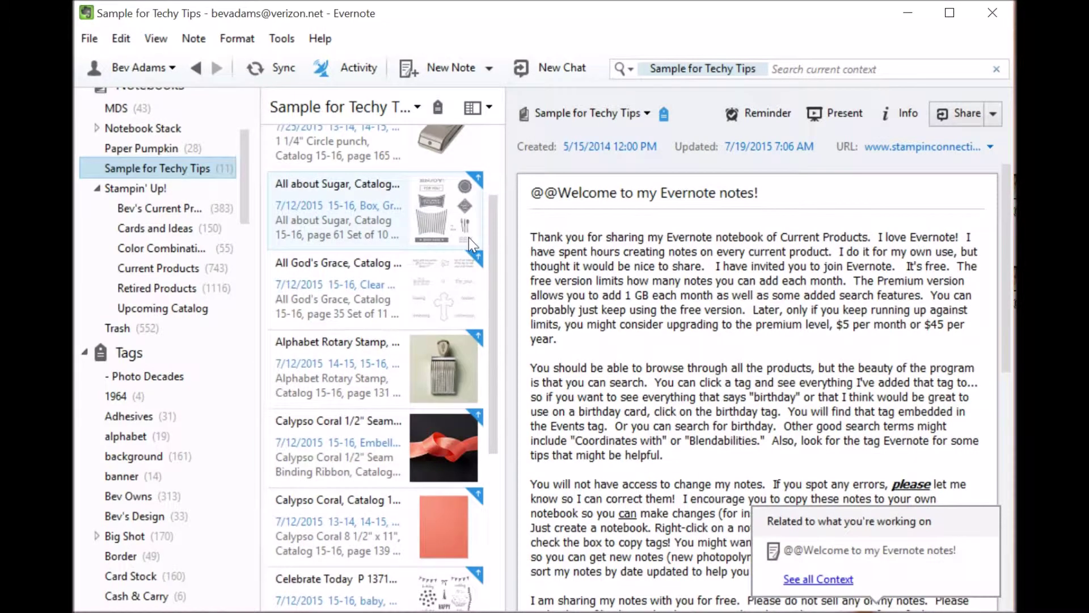
{"action": "scroll", "coordinate": [486, 343], "scroll_direction": "down", "scroll_amount": 3}
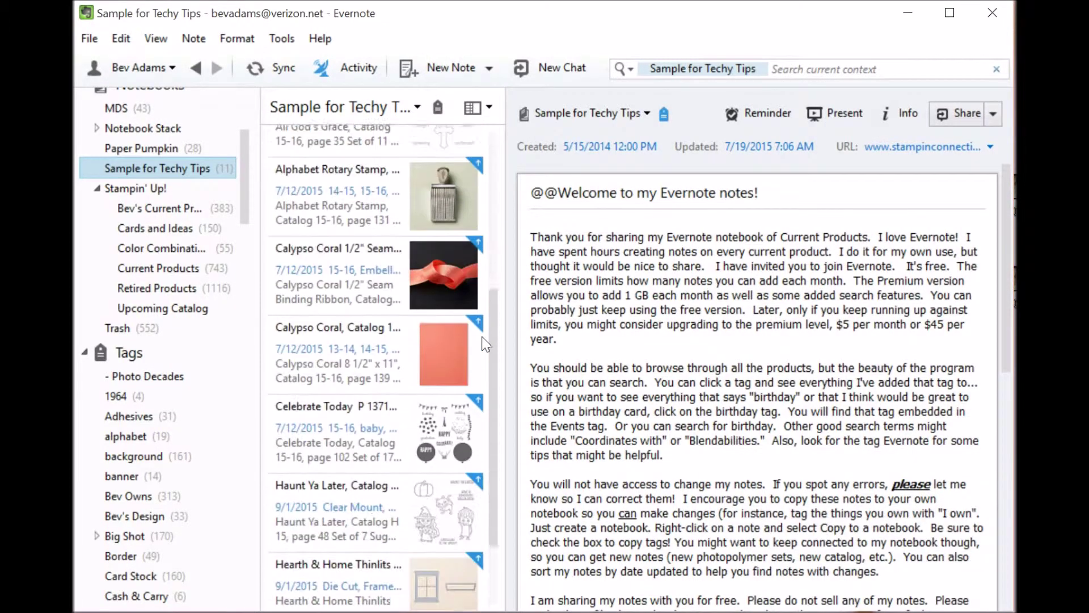
{"action": "scroll", "coordinate": [485, 343], "scroll_direction": "down", "scroll_amount": 2}
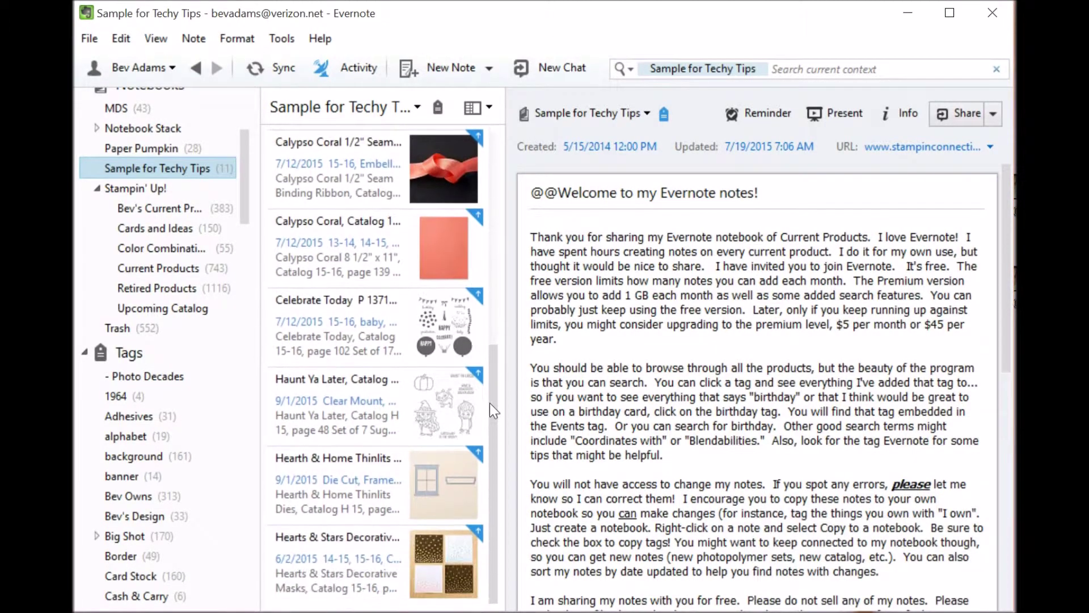
- Sort the Current Products notes by date updated, reversed so the newest come first
{"action": "left_click", "coordinate": [163, 269]}
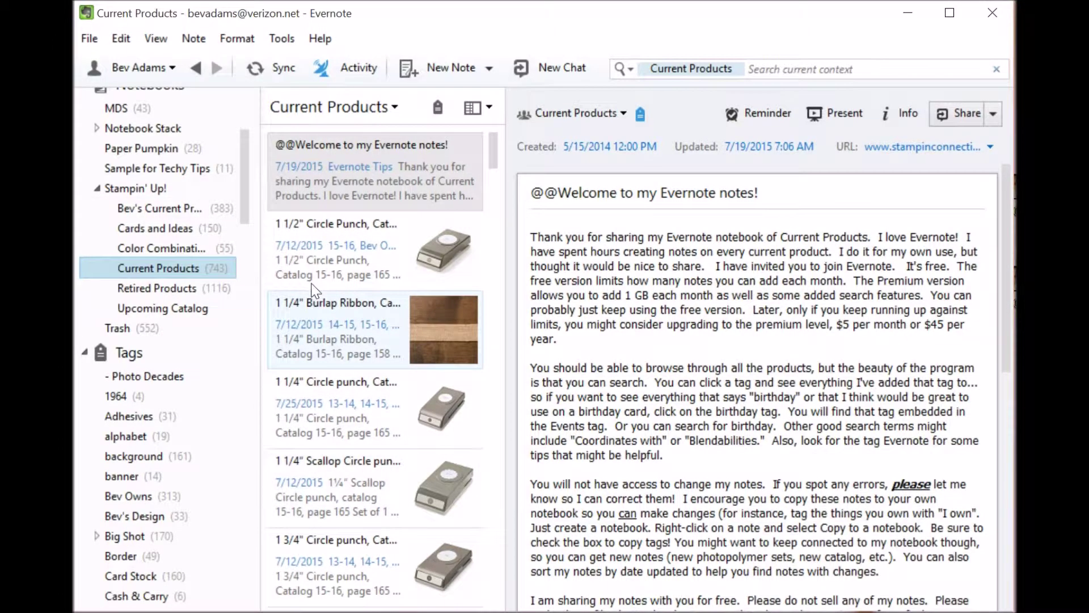
{"action": "left_click", "coordinate": [489, 108]}
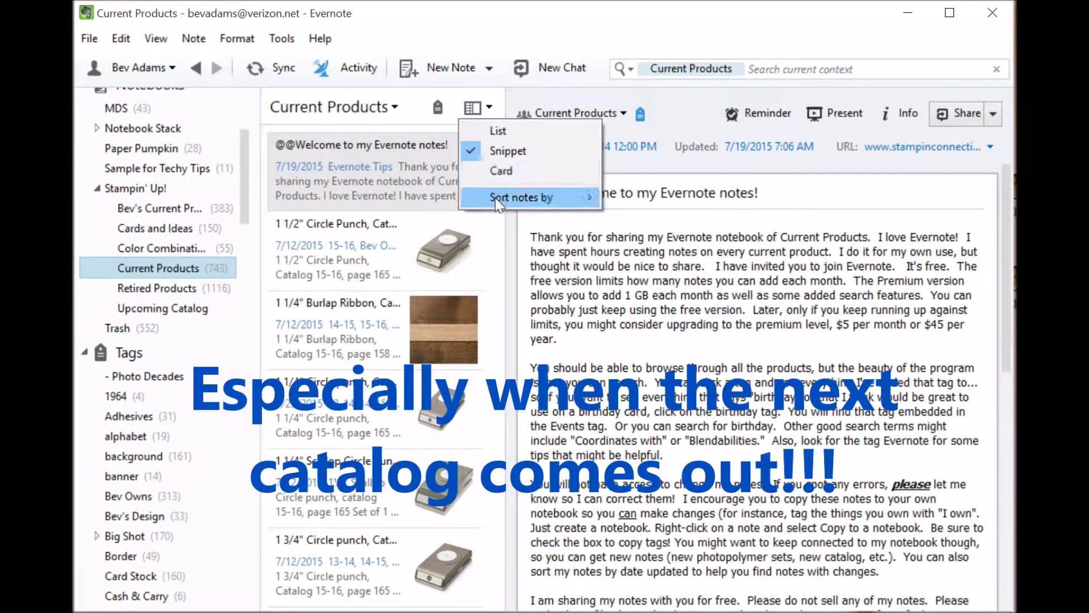
{"action": "mouse_move", "coordinate": [499, 204]}
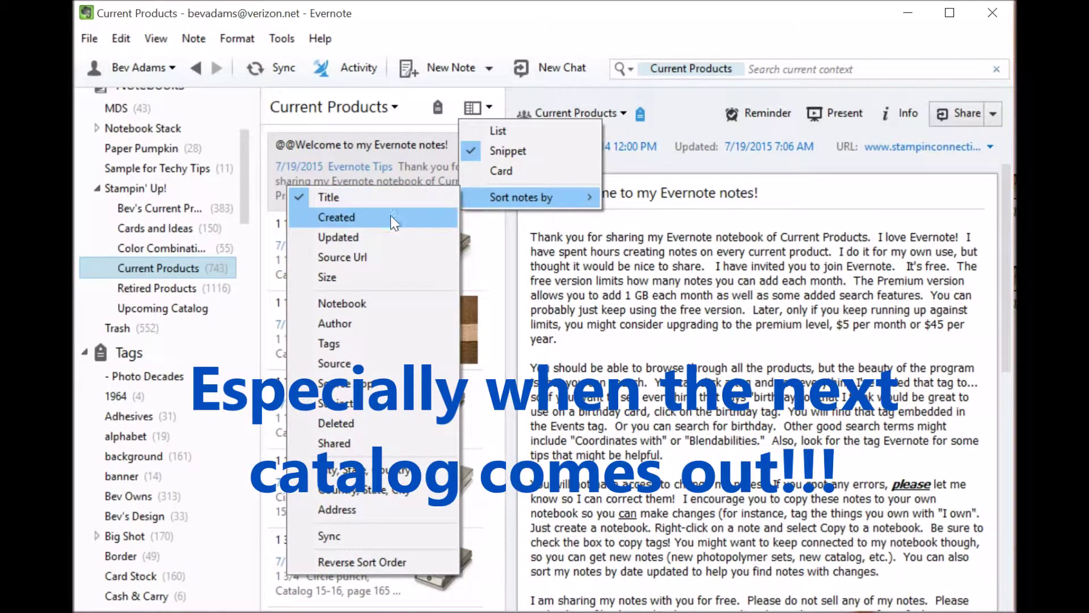
{"action": "left_click", "coordinate": [362, 236]}
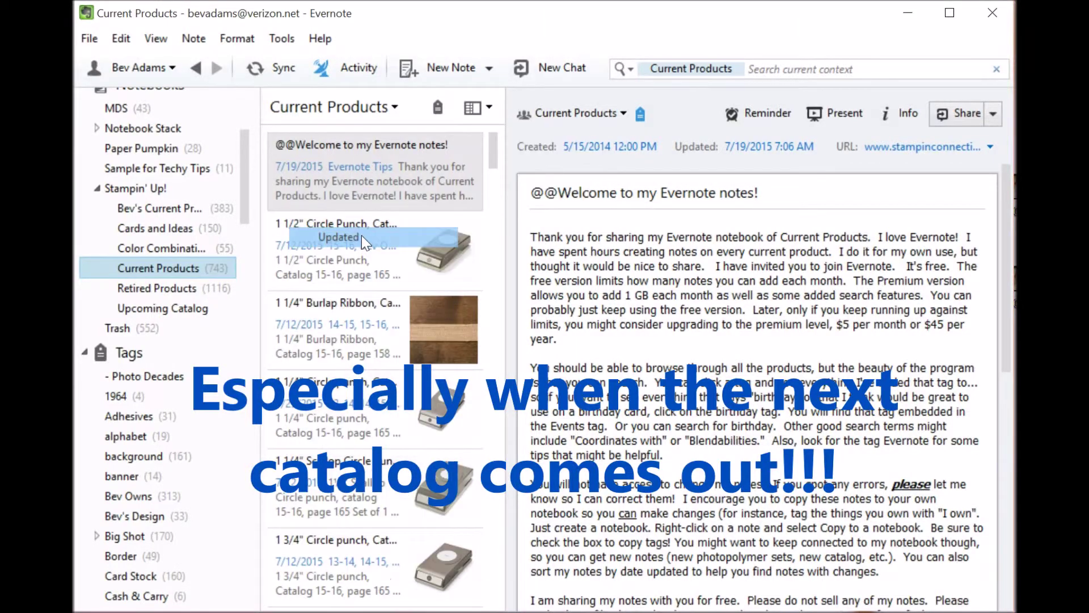
{"action": "left_click", "coordinate": [490, 109]}
{"action": "mouse_move", "coordinate": [532, 198]}
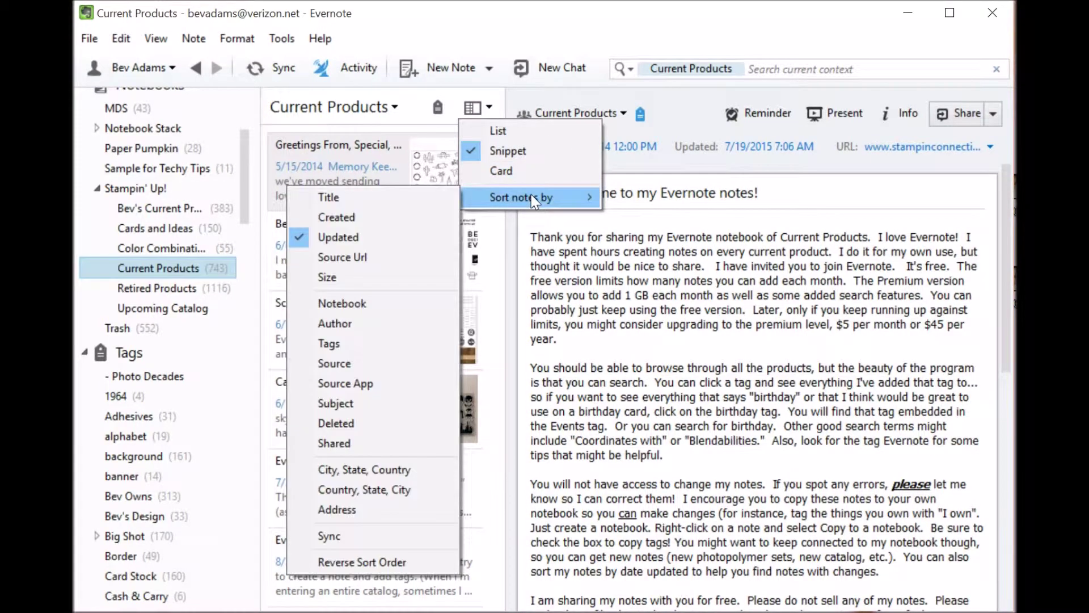
{"action": "left_click", "coordinate": [362, 560]}
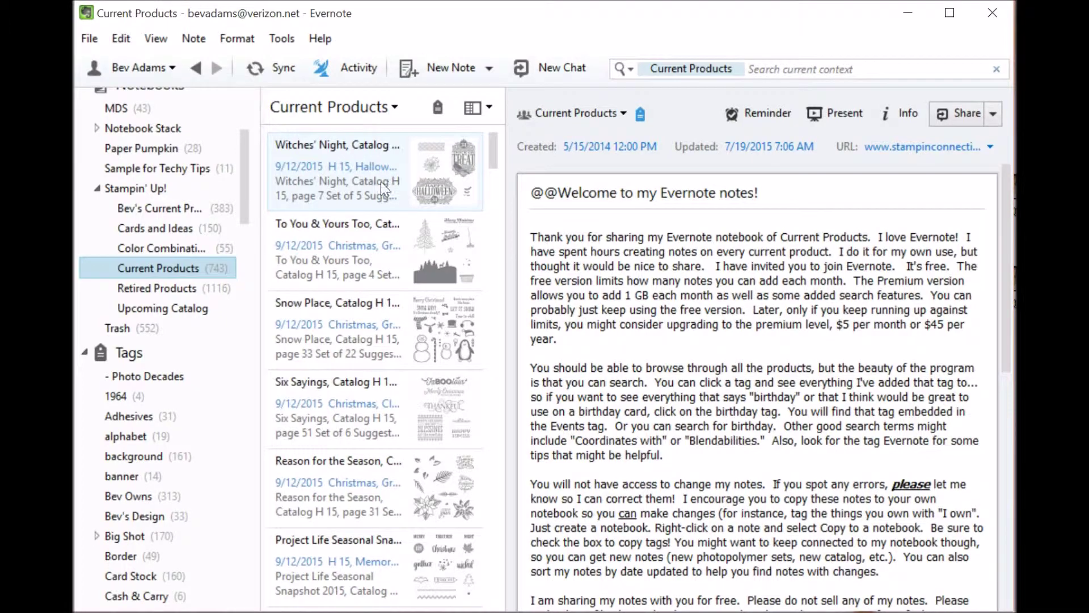
- Look over the Witches' Night, To You & Yours Too and Snow Place notes, then open Sample for Techy Tips
{"action": "left_click", "coordinate": [339, 162]}
{"action": "left_click", "coordinate": [333, 255]}
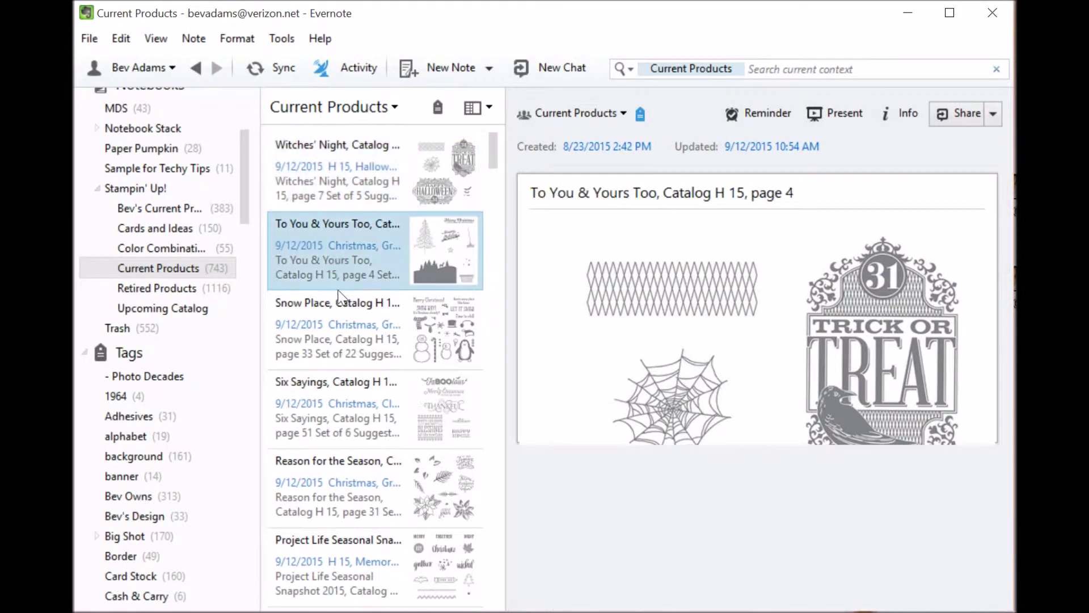
{"action": "left_click", "coordinate": [349, 335]}
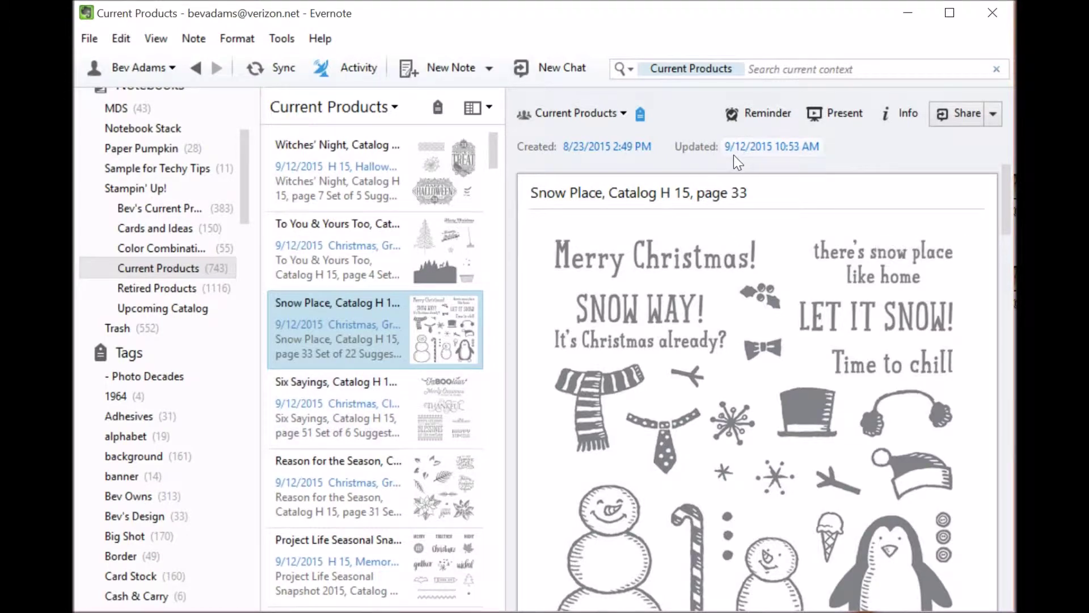
{"action": "left_click", "coordinate": [369, 169]}
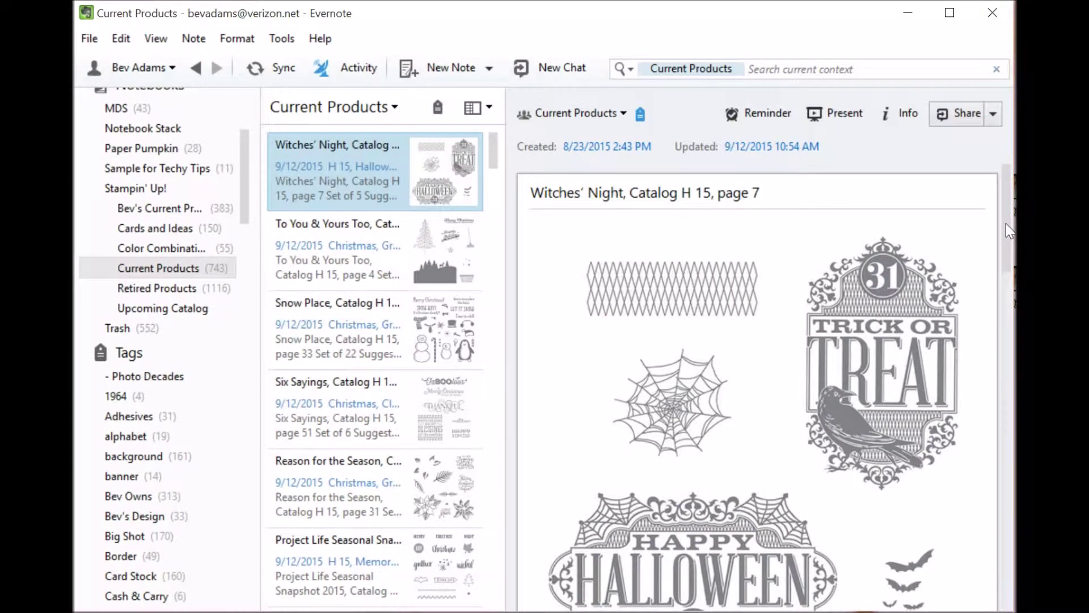
{"action": "scroll", "coordinate": [1006, 223], "scroll_direction": "down", "scroll_amount": 3}
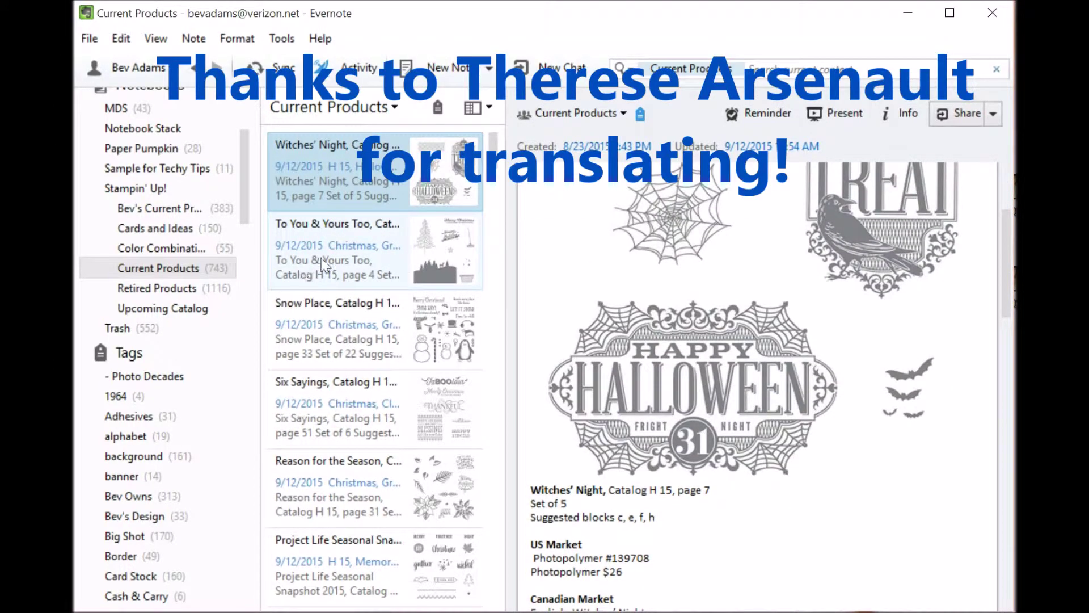
{"action": "left_click", "coordinate": [322, 258]}
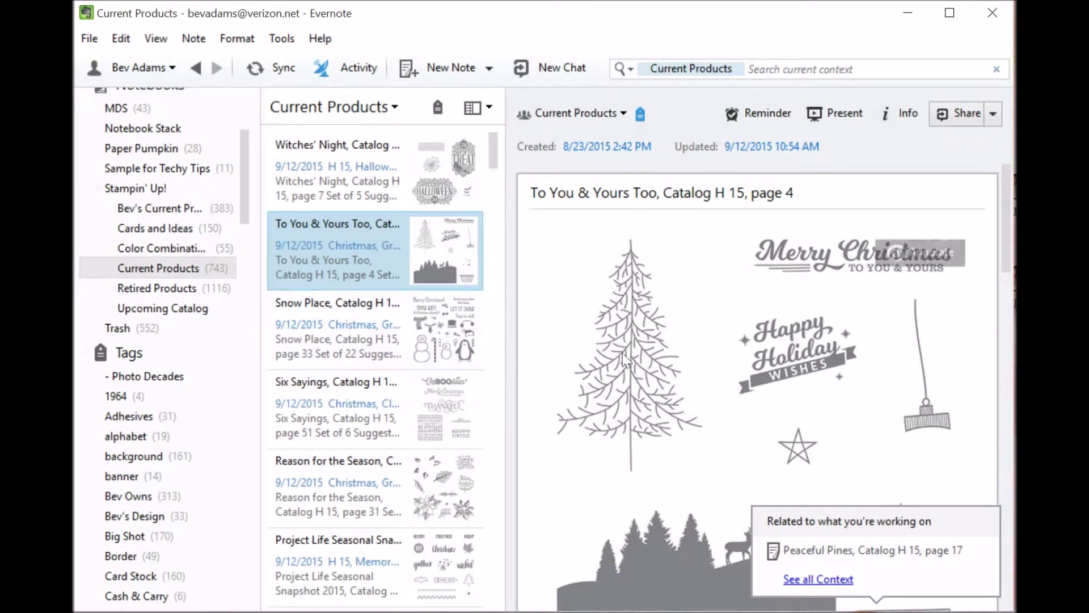
{"action": "left_click", "coordinate": [137, 270]}
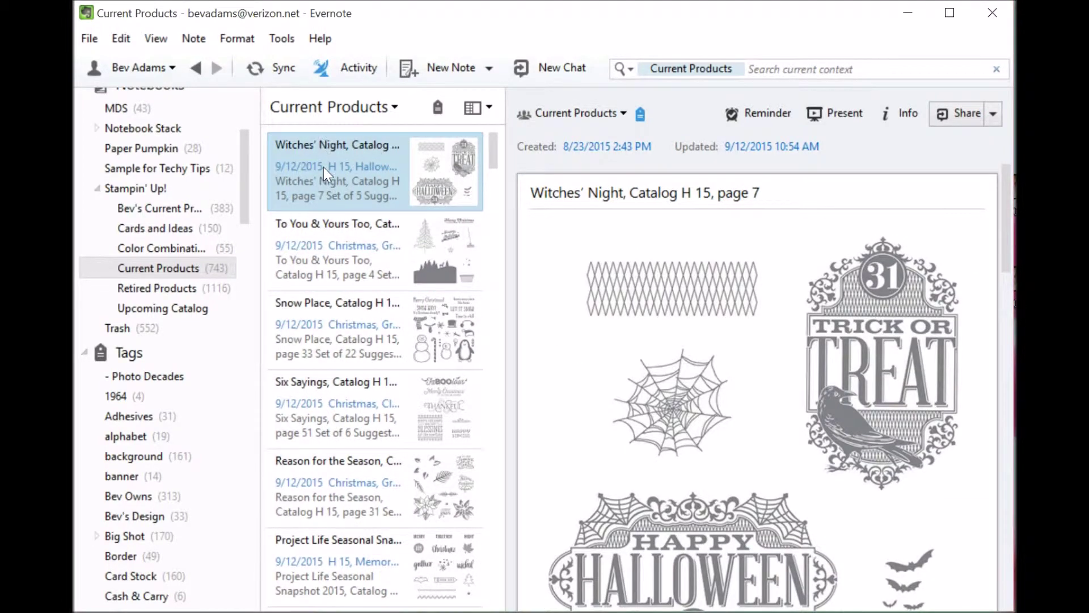
{"action": "left_click", "coordinate": [154, 167]}
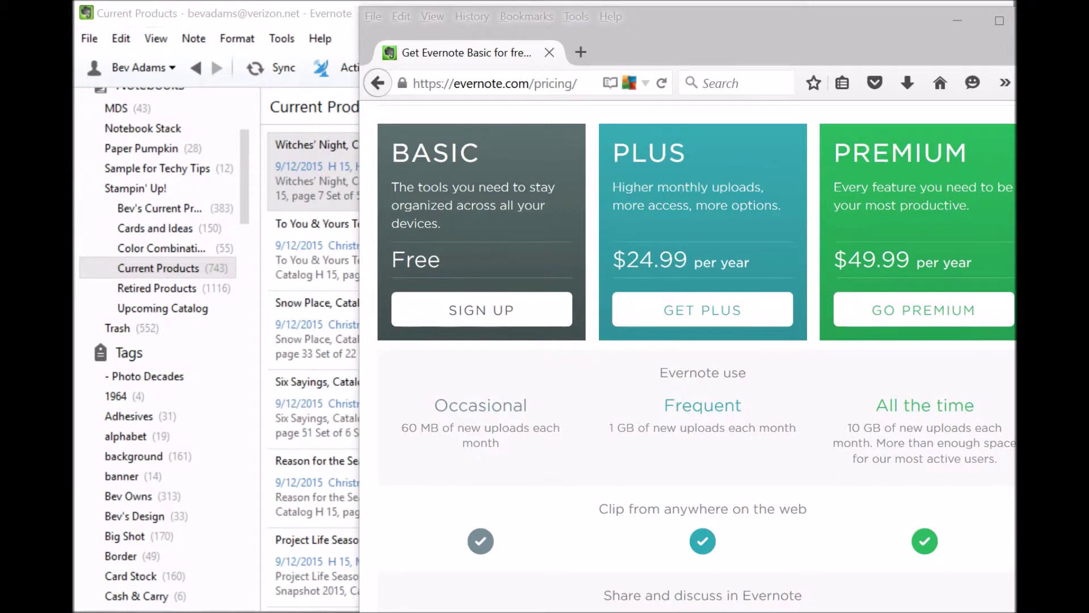
- Scroll through the Evernote pricing page's plan feature comparison and back up to the plan cards
{"action": "scroll", "coordinate": [697, 358], "scroll_direction": "down", "scroll_amount": 2}
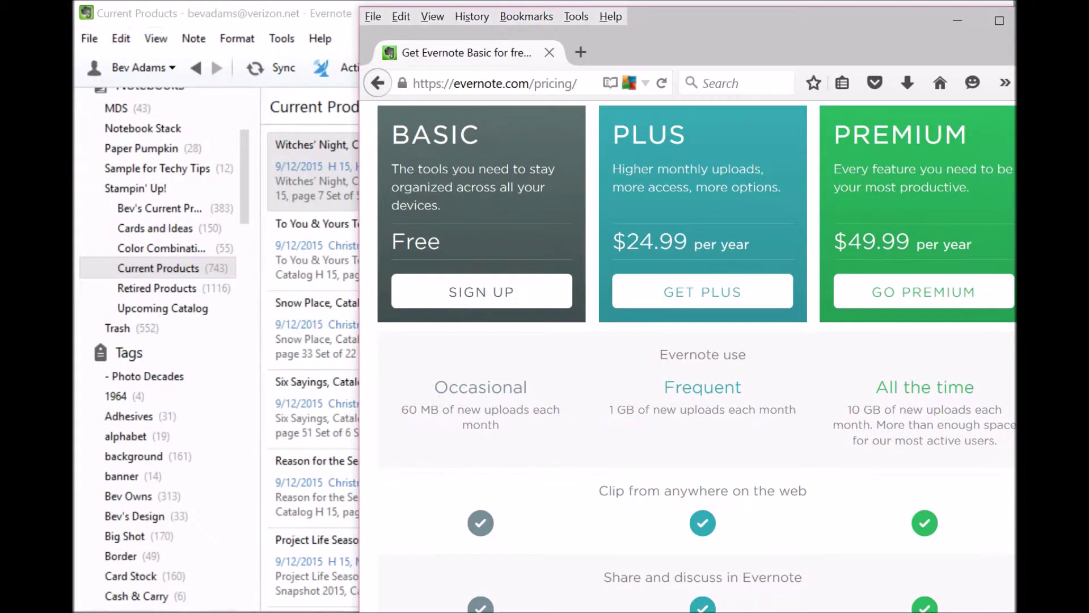
{"action": "scroll", "coordinate": [966, 269], "scroll_direction": "down", "scroll_amount": 4}
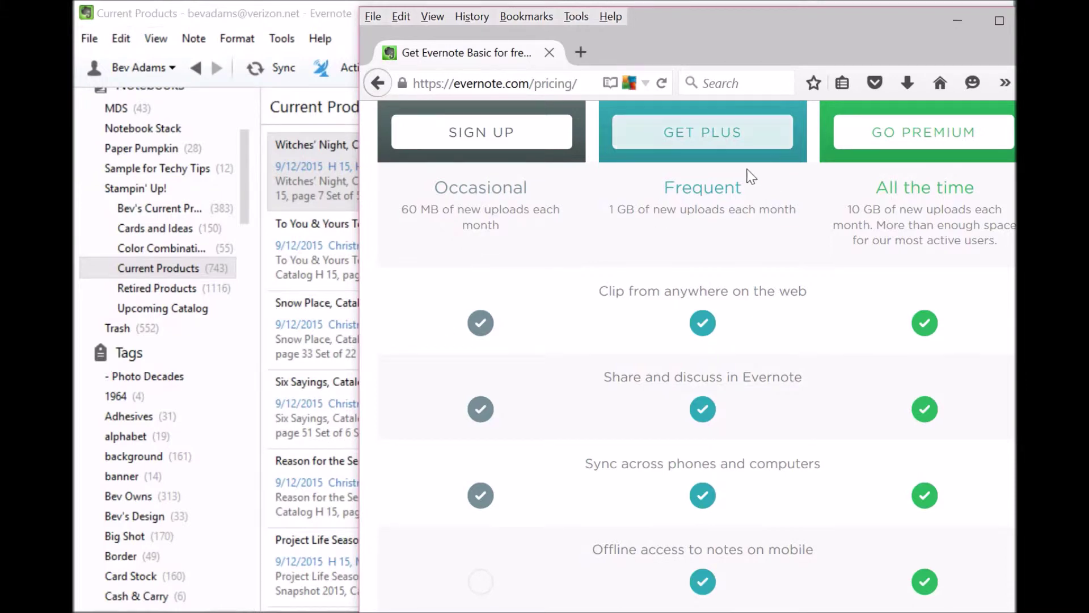
{"action": "scroll", "coordinate": [993, 219], "scroll_direction": "up", "scroll_amount": 1}
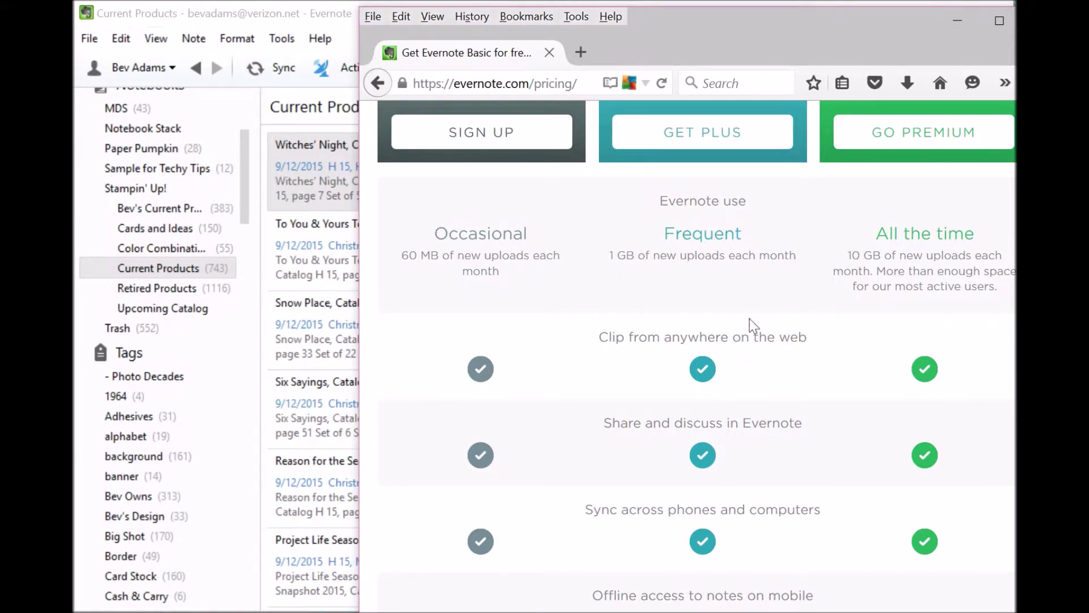
{"action": "scroll", "coordinate": [975, 261], "scroll_direction": "down", "scroll_amount": 3}
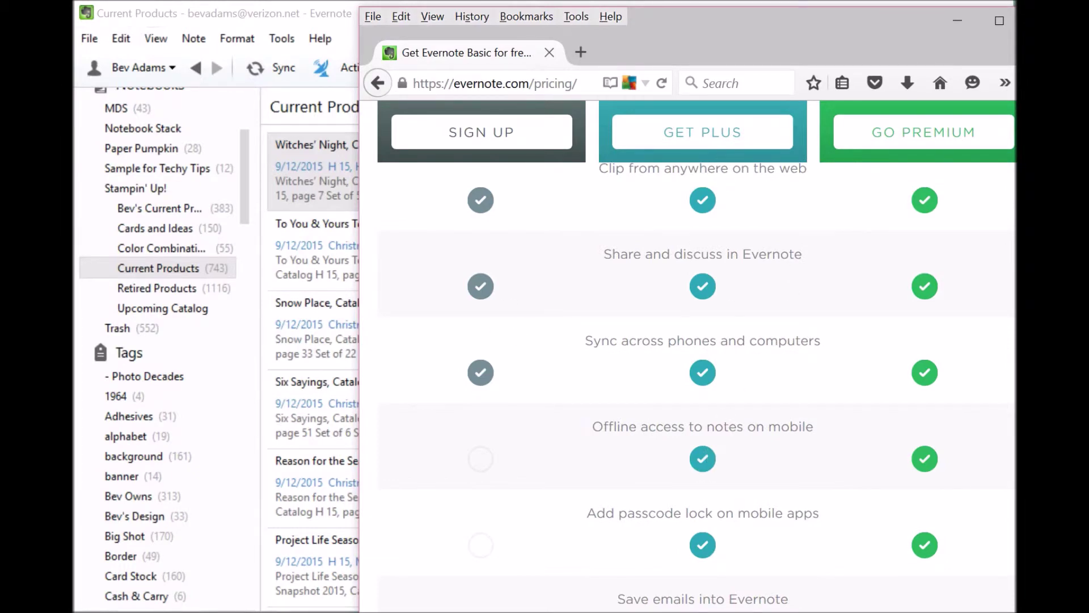
{"action": "scroll", "coordinate": [703, 386], "scroll_direction": "down", "scroll_amount": 2}
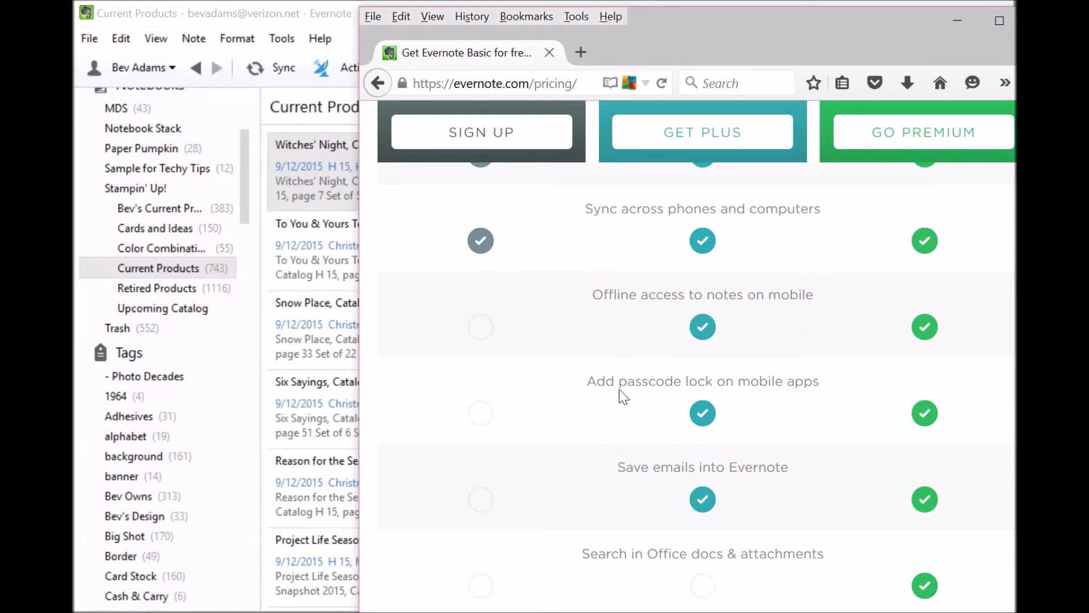
{"action": "scroll", "coordinate": [640, 417], "scroll_direction": "up", "scroll_amount": 4}
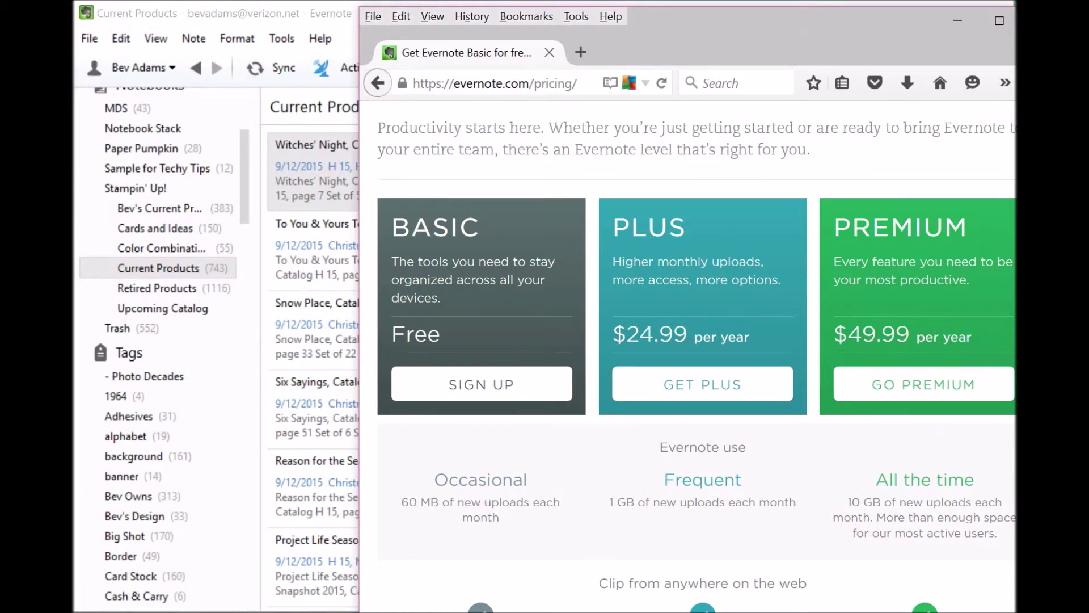
- Scroll the pricing page back to the top and close the Firefox window
{"action": "scroll", "coordinate": [697, 357], "scroll_direction": "down", "scroll_amount": 5}
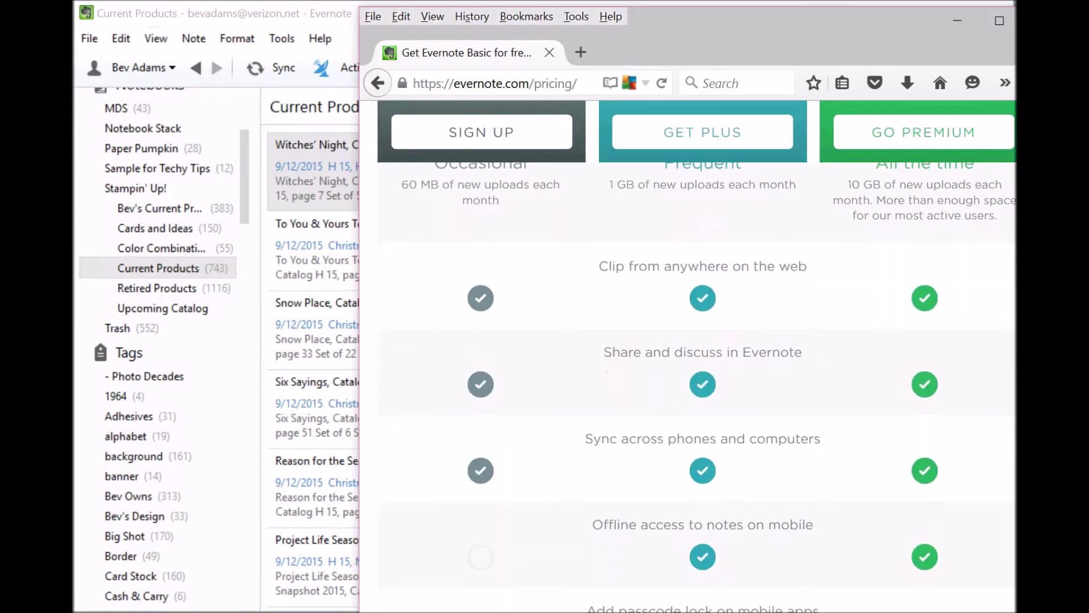
{"action": "scroll", "coordinate": [968, 213], "scroll_direction": "up", "scroll_amount": 1}
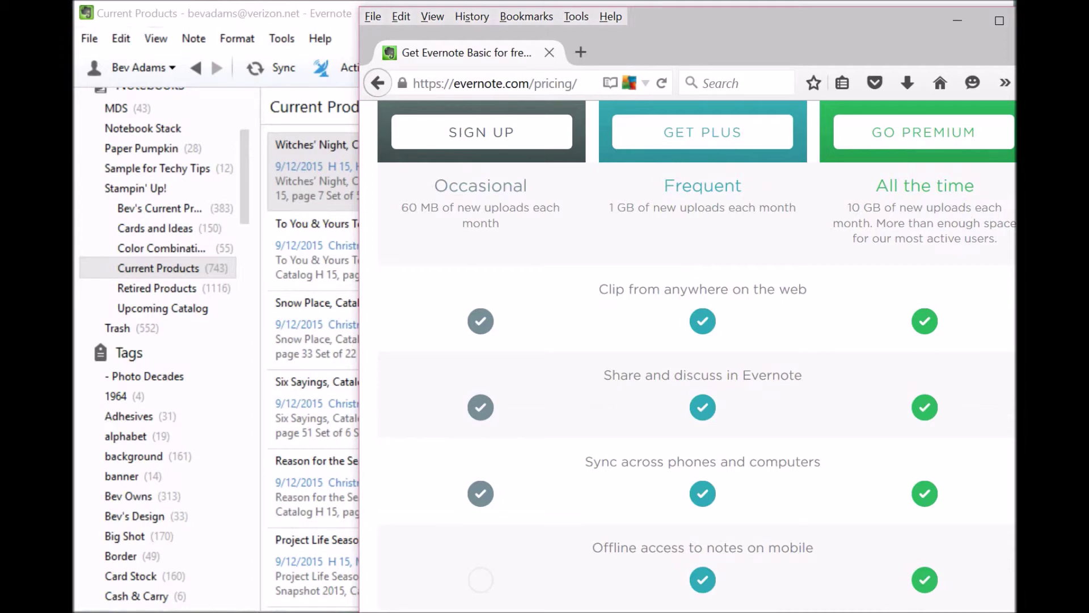
{"action": "scroll", "coordinate": [920, 235], "scroll_direction": "down", "scroll_amount": 4}
{"action": "scroll", "coordinate": [921, 235], "scroll_direction": "up", "scroll_amount": 8}
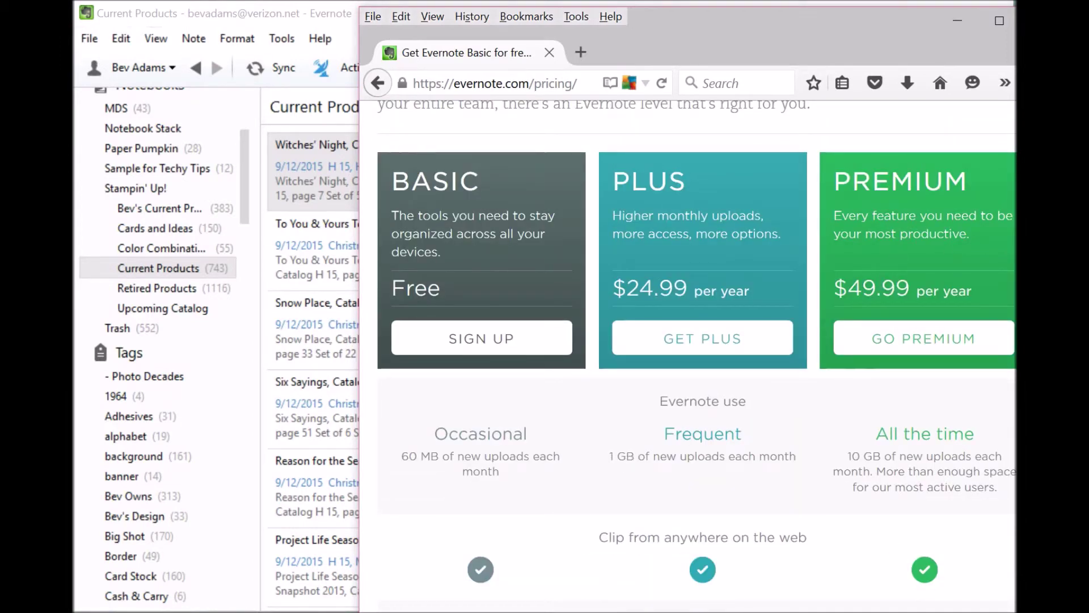
{"action": "scroll", "coordinate": [697, 356], "scroll_direction": "down", "scroll_amount": 2}
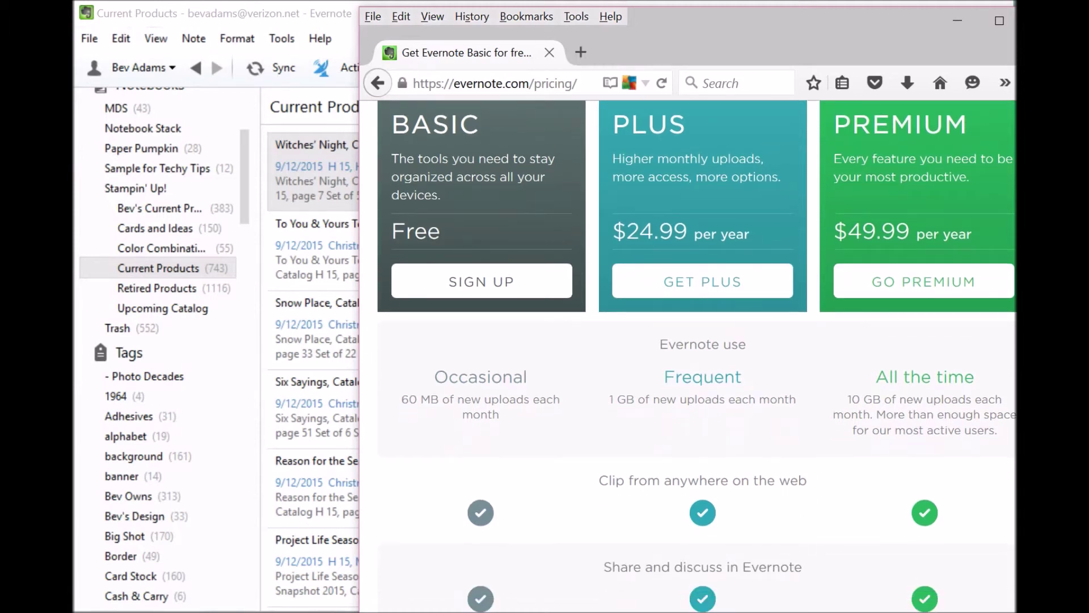
{"action": "scroll", "coordinate": [697, 356], "scroll_direction": "down", "scroll_amount": 10}
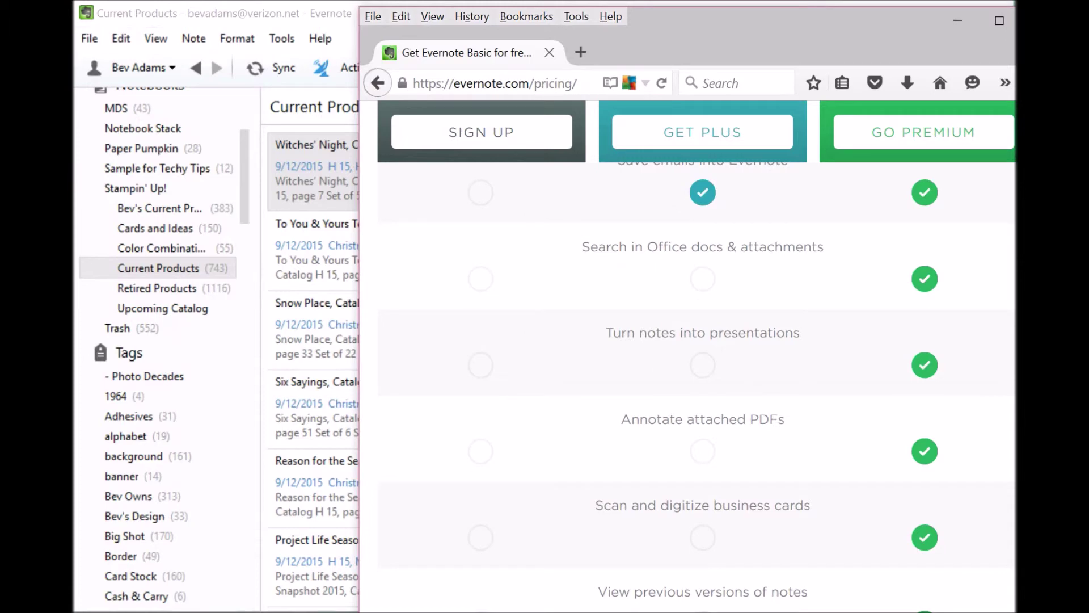
{"action": "key", "text": "Home"}
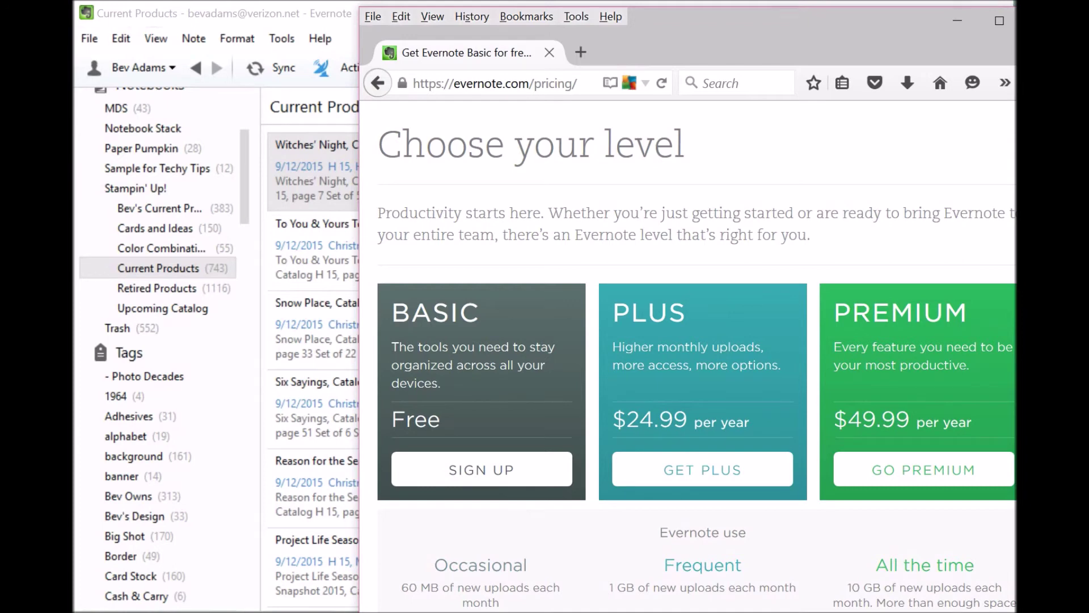
{"action": "key", "text": "alt+Tab"}
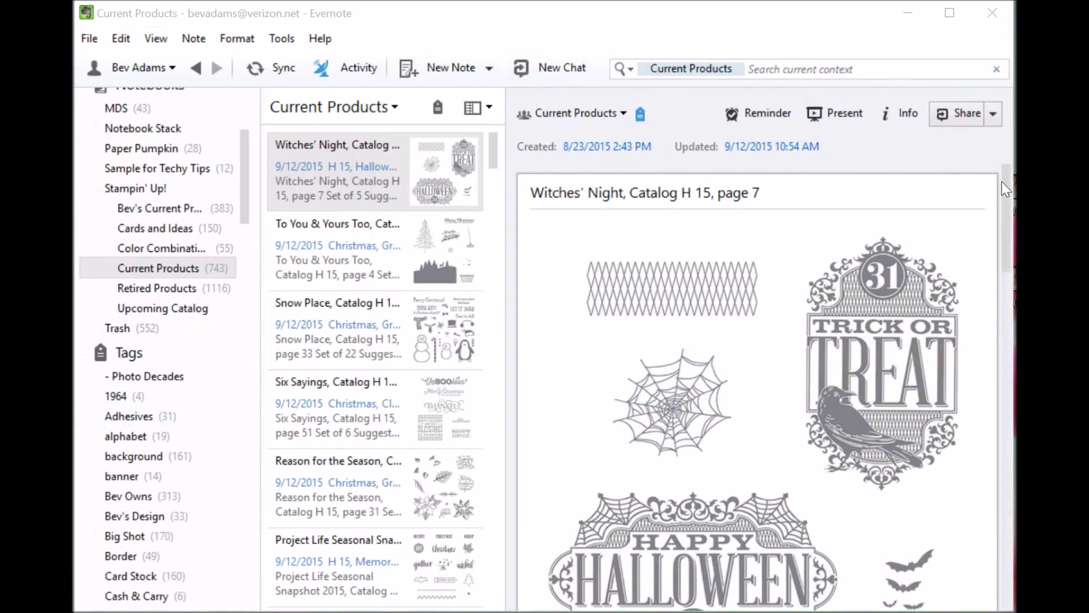
{"action": "left_click_drag", "start_coordinate": [1007, 205], "coordinate": [1006, 246]}
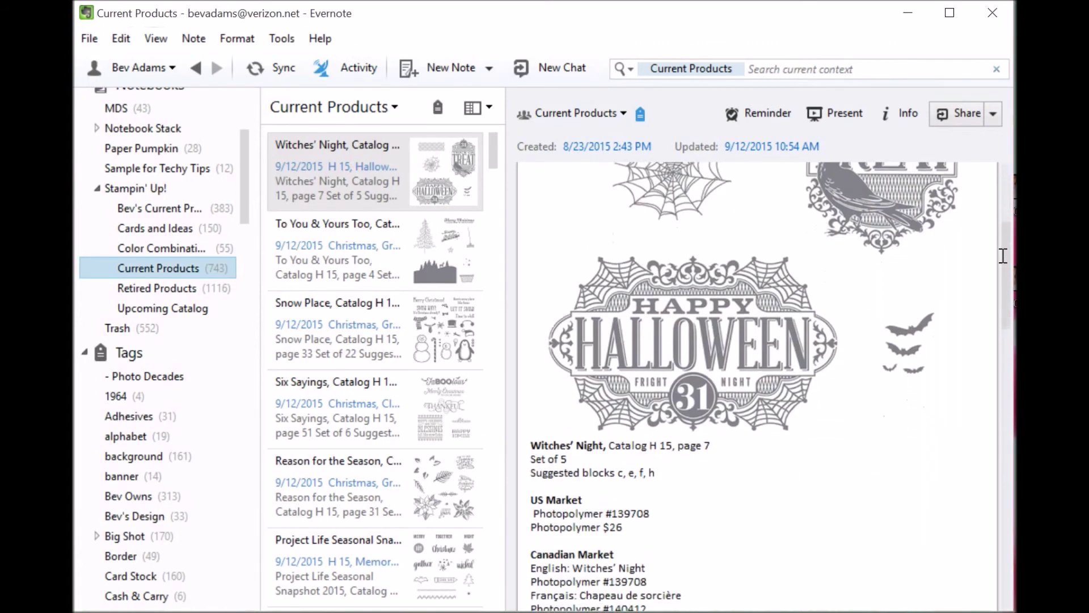